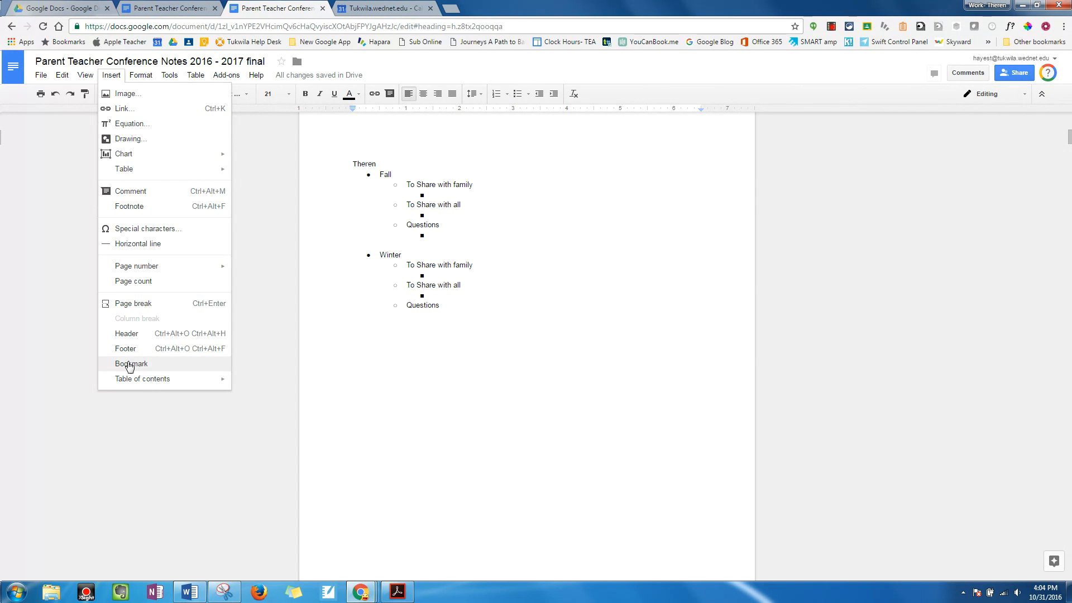
Step: Go to the first student's notes page through that student's link in the table of contents
{"action": "left_click", "coordinate": [360, 335]}
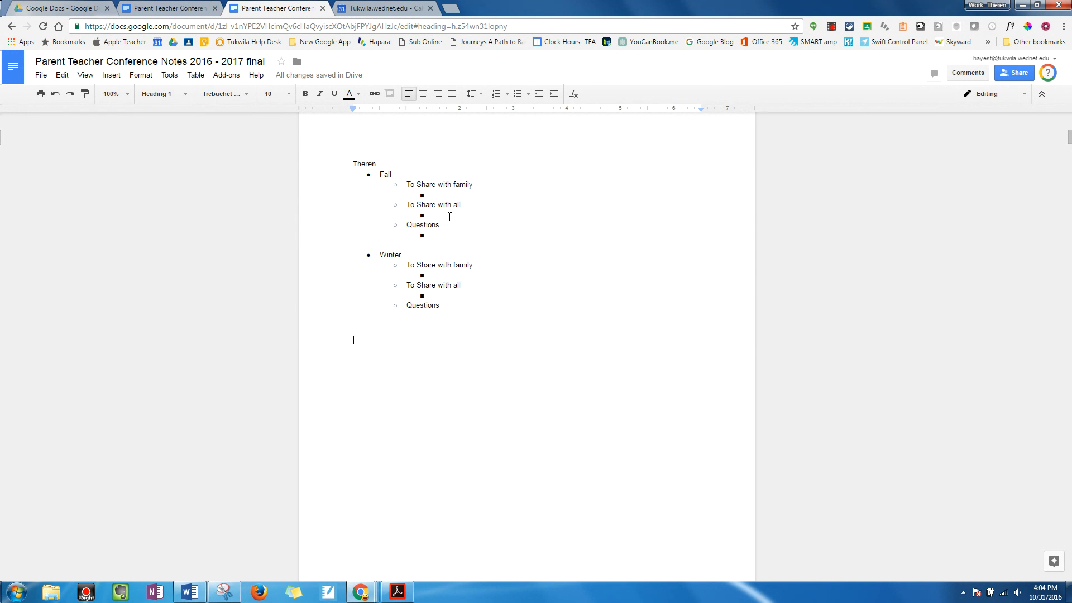
{"action": "left_click", "coordinate": [469, 230]}
{"action": "left_click_drag", "start_coordinate": [468, 230], "coordinate": [350, 173]}
{"action": "scroll", "coordinate": [542, 235], "scroll_direction": "up", "scroll_amount": 9}
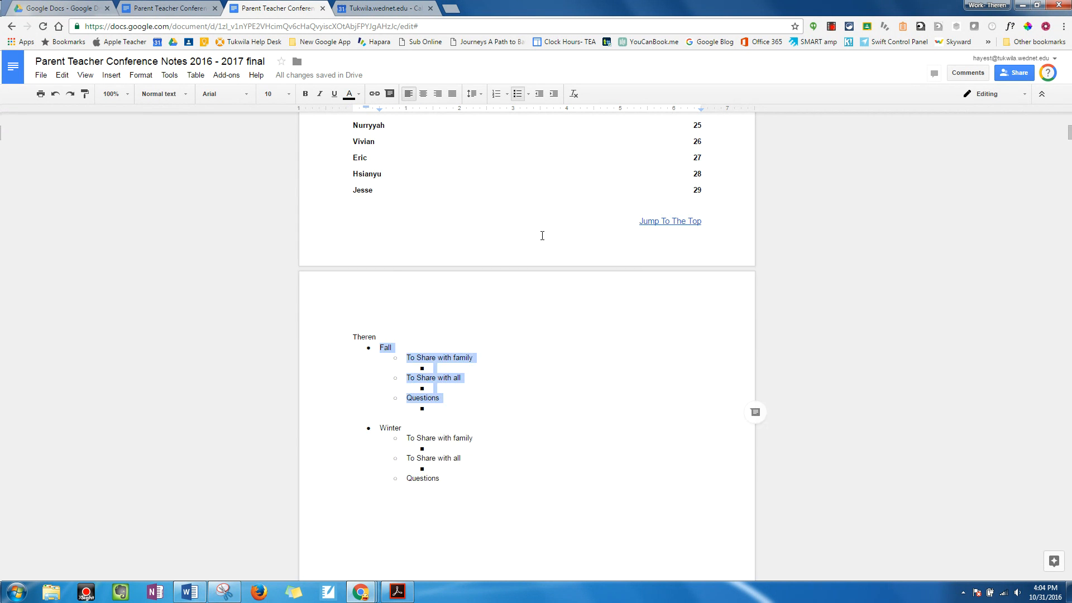
{"action": "scroll", "coordinate": [333, 234], "scroll_direction": "up", "scroll_amount": 2}
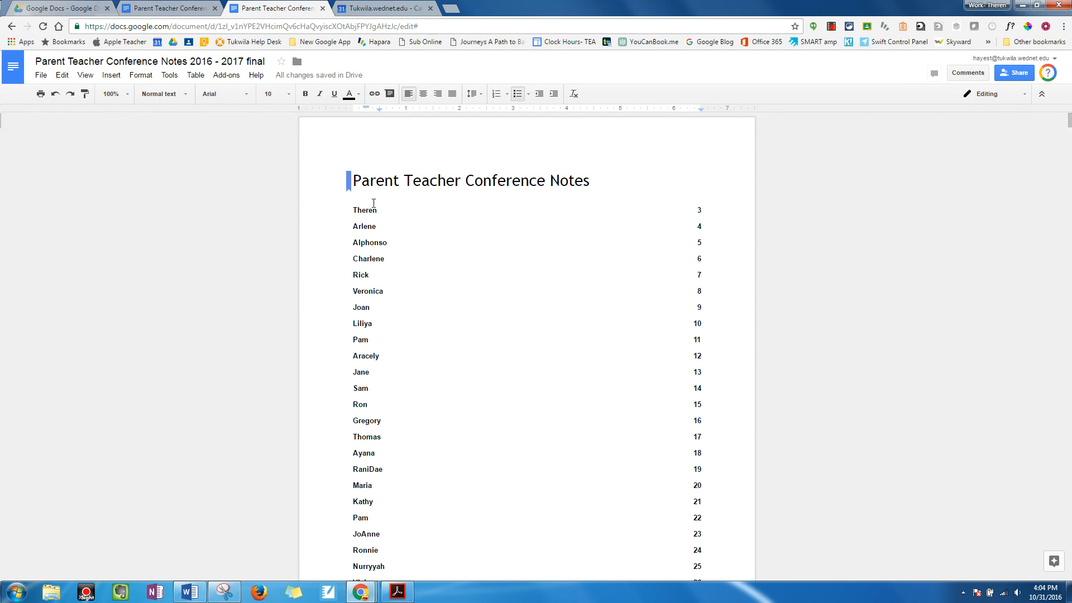
{"action": "left_click", "coordinate": [364, 210]}
{"action": "left_click", "coordinate": [385, 225]}
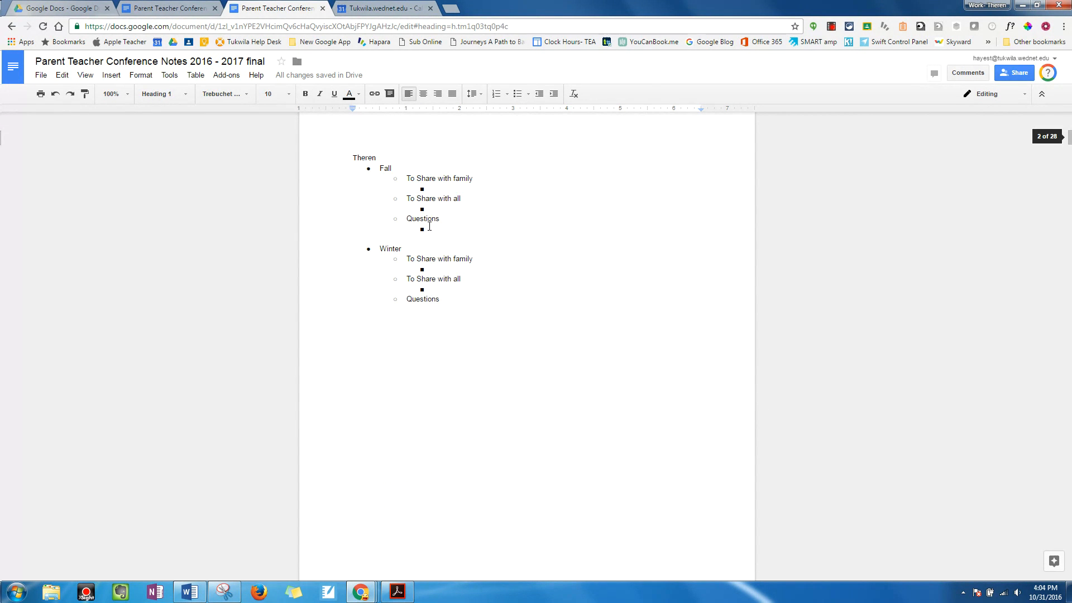
Step: Return to the document title using the Jump To The Top link in the footer of the student's page
{"action": "scroll", "coordinate": [672, 550], "scroll_direction": "down", "scroll_amount": 2}
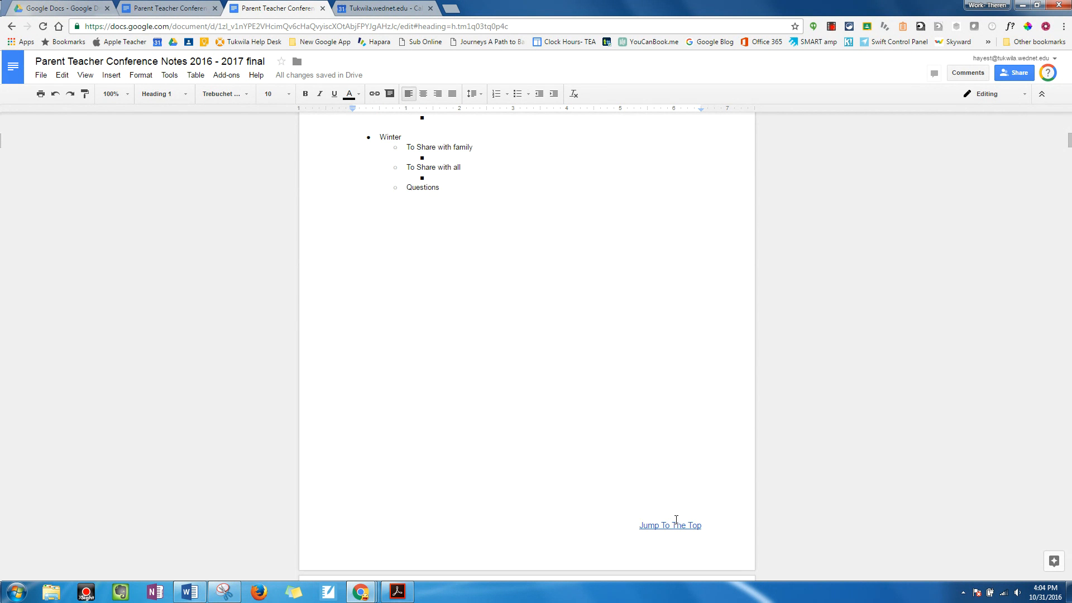
{"action": "left_click", "coordinate": [676, 524]}
{"action": "left_click", "coordinate": [633, 541]}
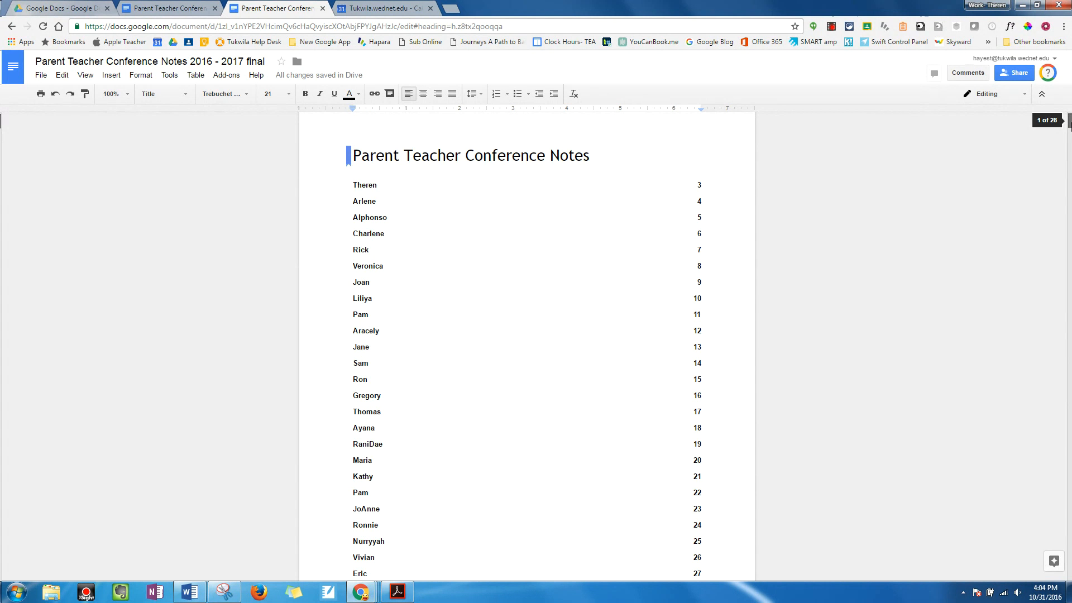
{"action": "left_click", "coordinate": [837, 183]}
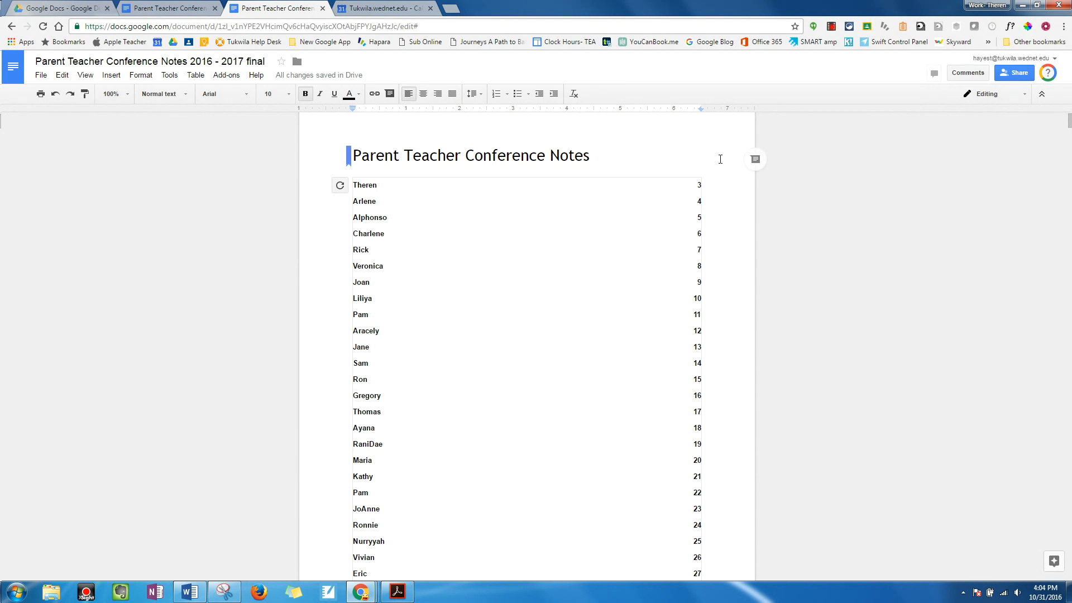
{"action": "left_click", "coordinate": [720, 159]}
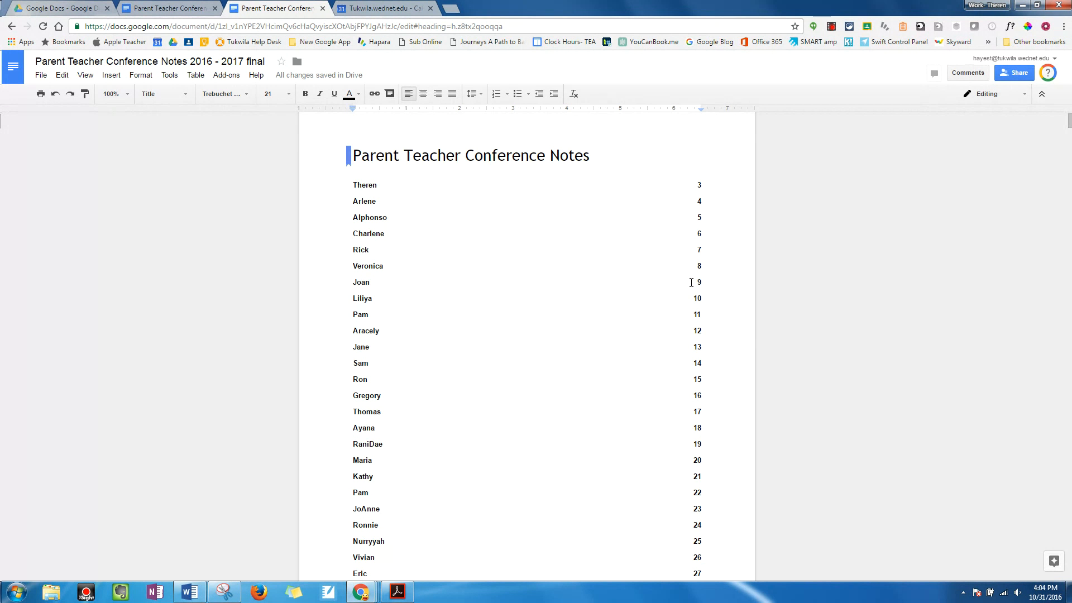
Step: Display the options of the bookmark attached to the Parent Teacher Conference Notes title
{"action": "left_click_drag", "start_coordinate": [595, 155], "coordinate": [347, 157]}
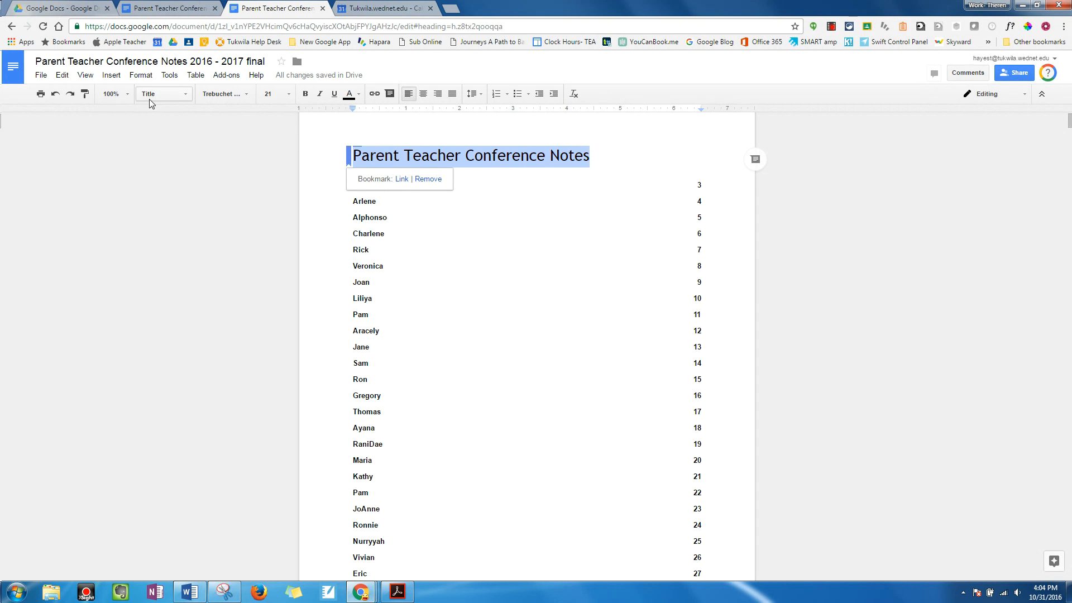
{"action": "left_click", "coordinate": [628, 154]}
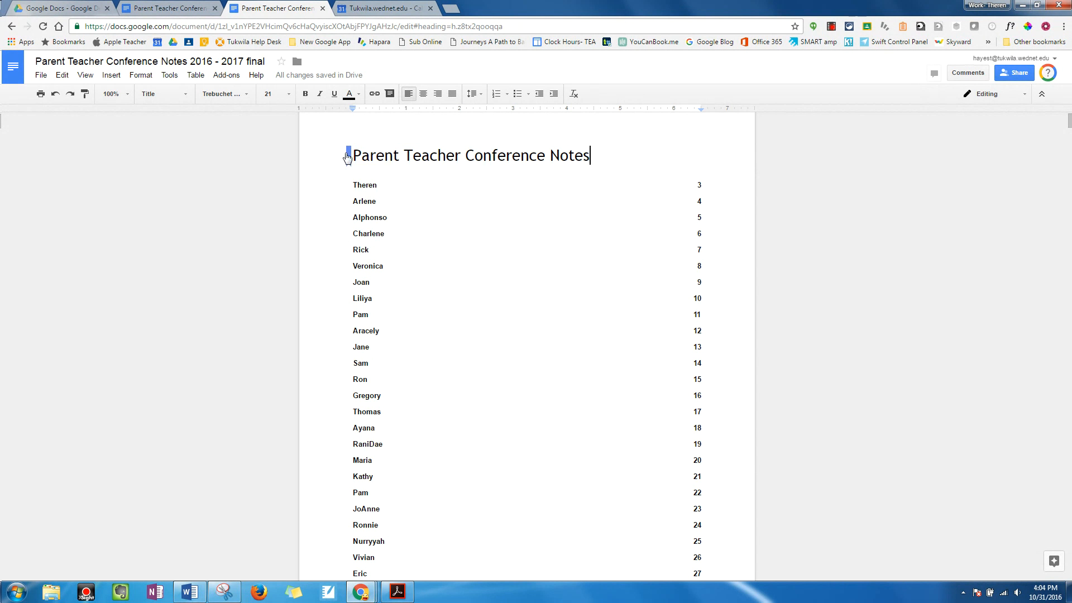
{"action": "left_click", "coordinate": [350, 154]}
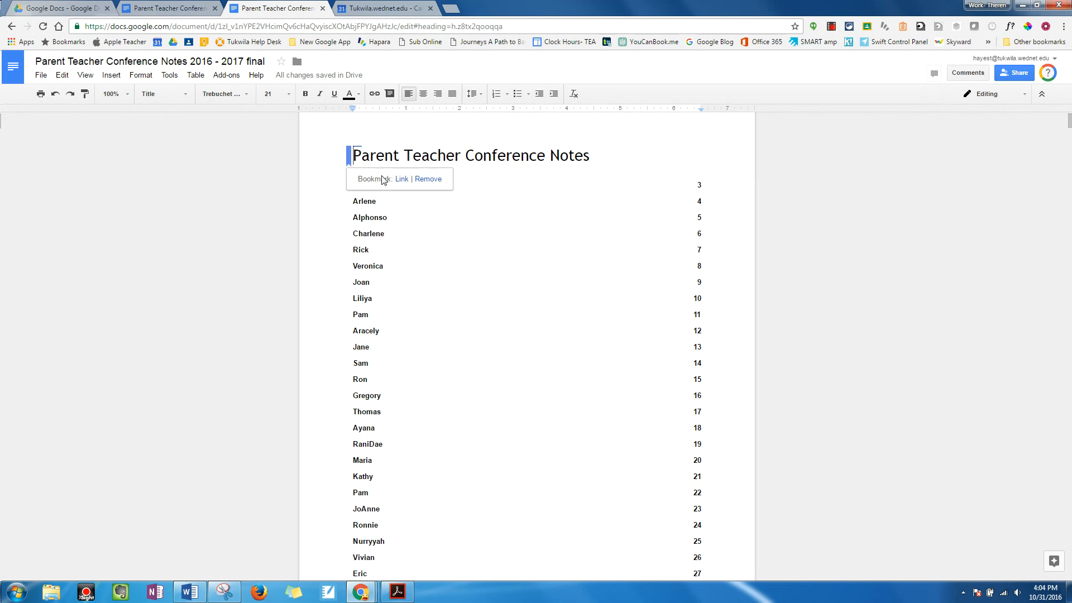
Step: Show the target of the Jump To The Top link in the footer below the table of contents
{"action": "scroll", "coordinate": [392, 234], "scroll_direction": "down", "scroll_amount": 2}
{"action": "scroll", "coordinate": [392, 234], "scroll_direction": "down", "scroll_amount": 4}
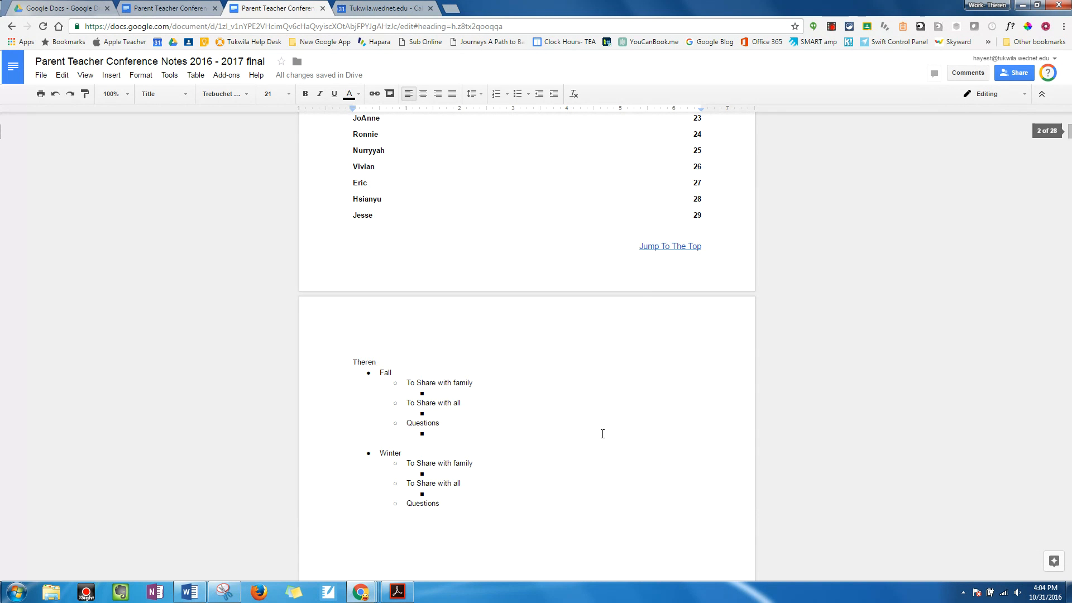
{"action": "left_click", "coordinate": [647, 246]}
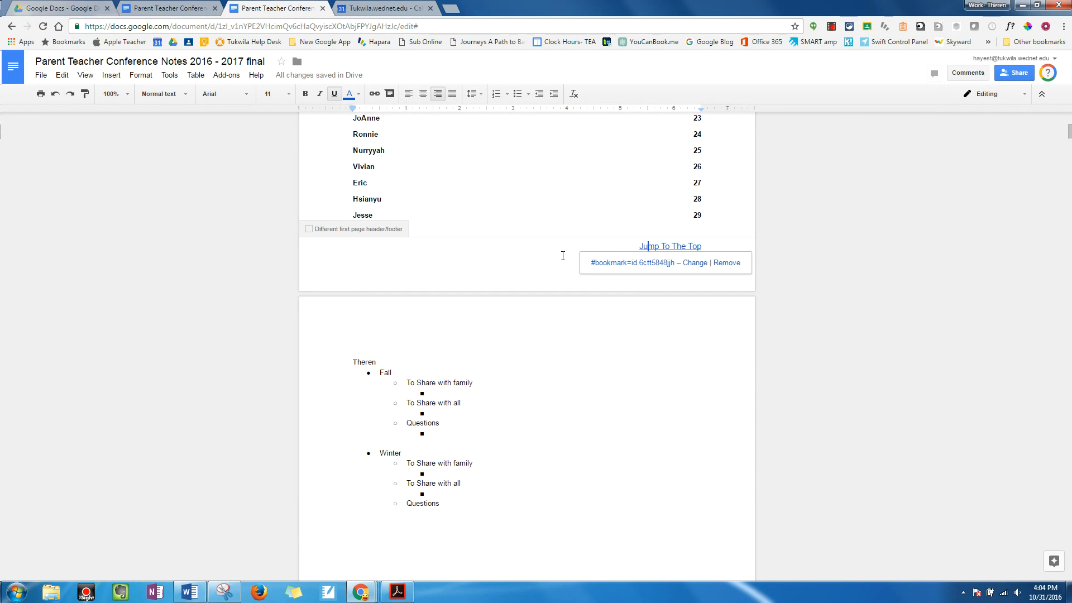
Step: Go to the fifth student's notes page from the table of contents and check the paragraph style of the student's name
{"action": "scroll", "coordinate": [562, 255], "scroll_direction": "up", "scroll_amount": 6}
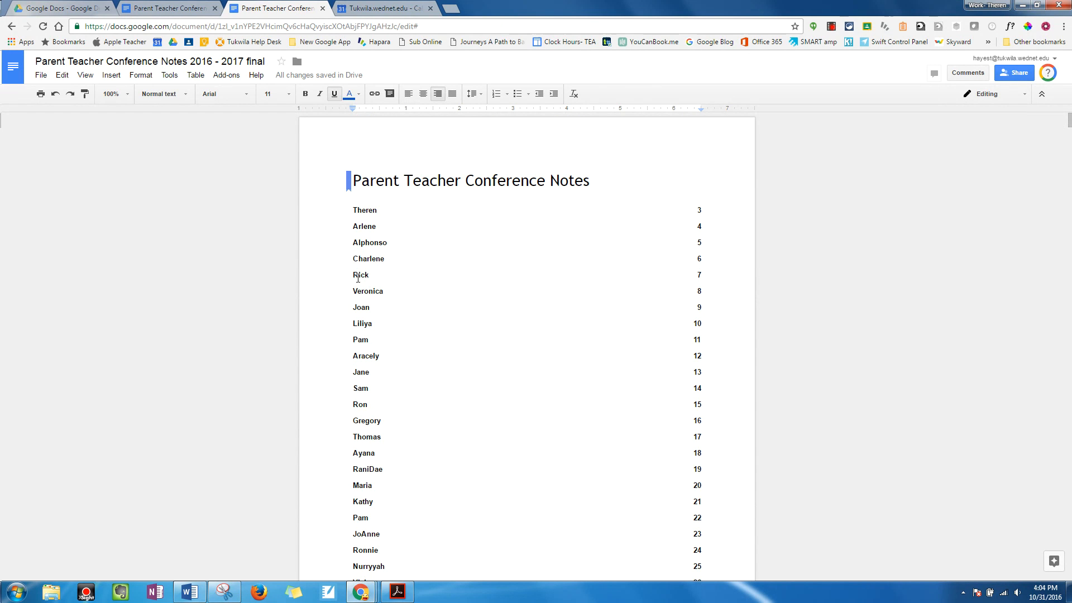
{"action": "left_click", "coordinate": [362, 274]}
{"action": "left_click", "coordinate": [373, 292]}
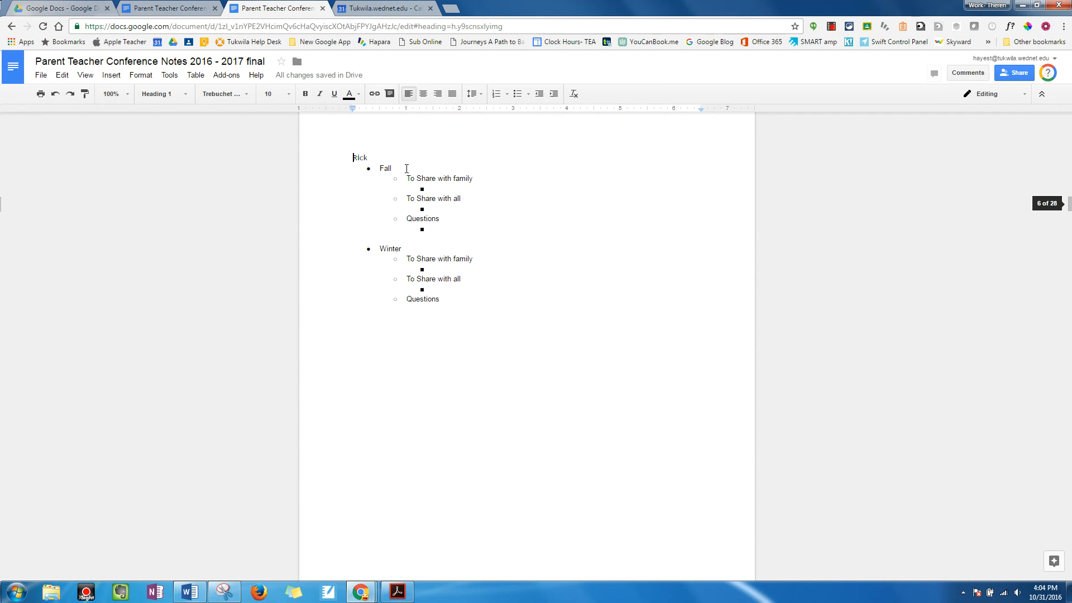
{"action": "double_click", "coordinate": [360, 158]}
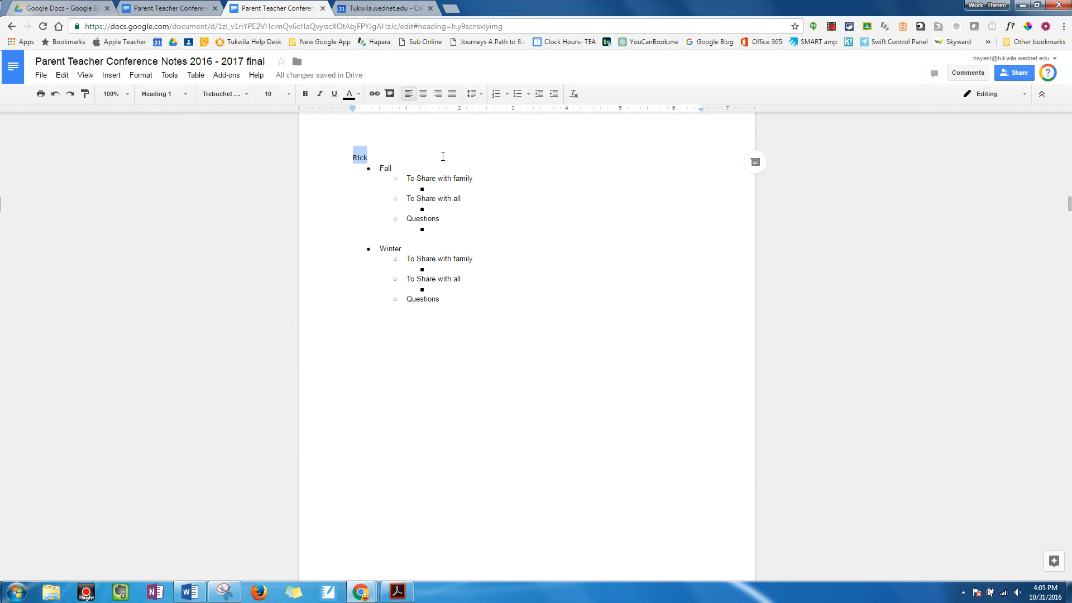
{"action": "left_click", "coordinate": [178, 95]}
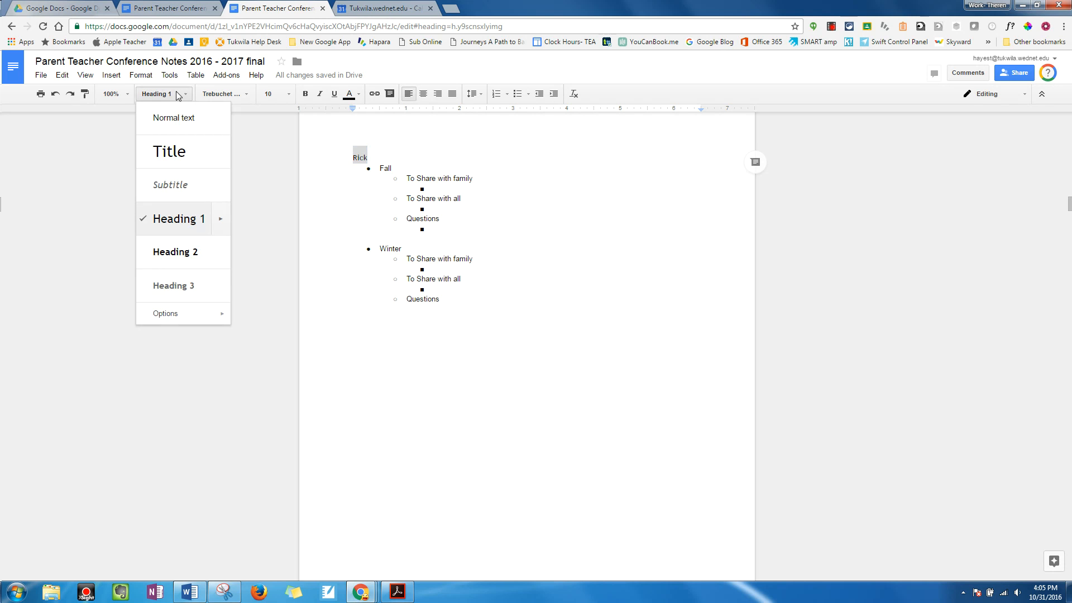
{"action": "left_click", "coordinate": [177, 95]}
Step: Follow the Jump To The Top footer link from the fifth student's page back to the document title
{"action": "scroll", "coordinate": [789, 459], "scroll_direction": "down", "scroll_amount": 4}
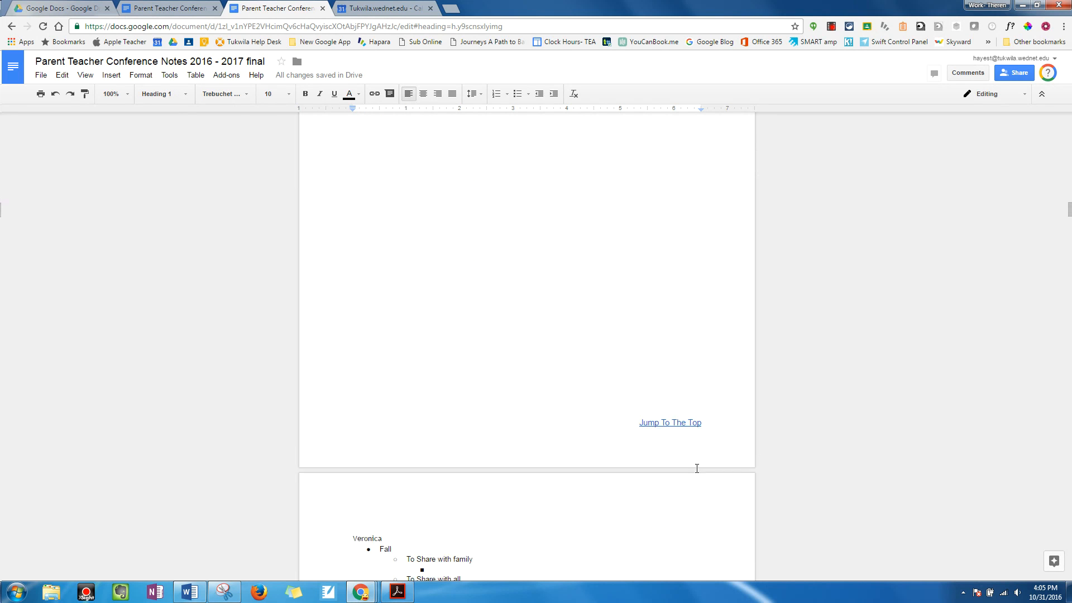
{"action": "left_click", "coordinate": [669, 414]}
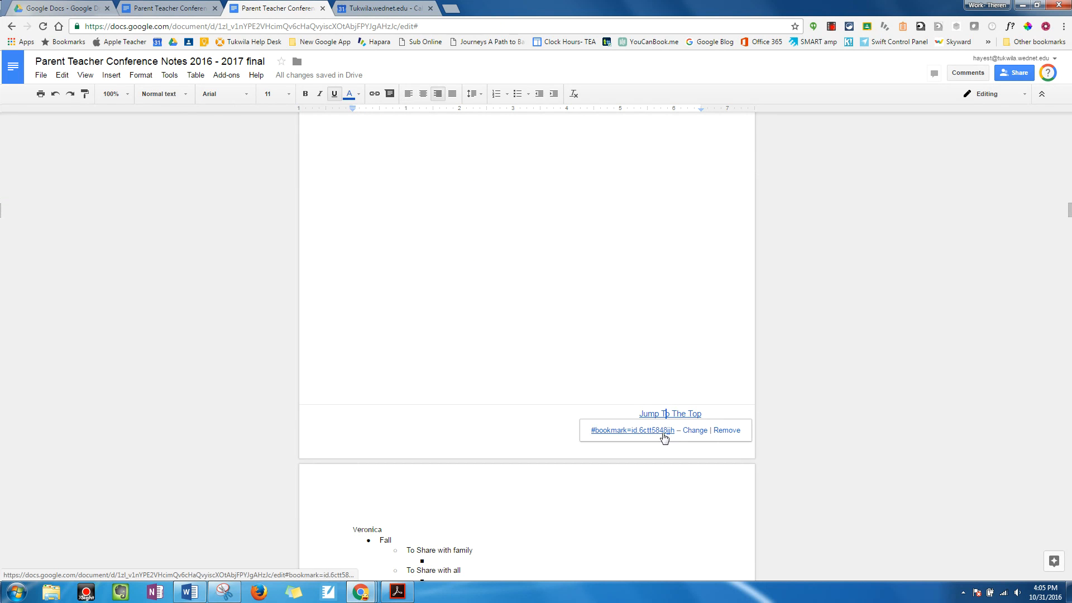
{"action": "left_click", "coordinate": [665, 433]}
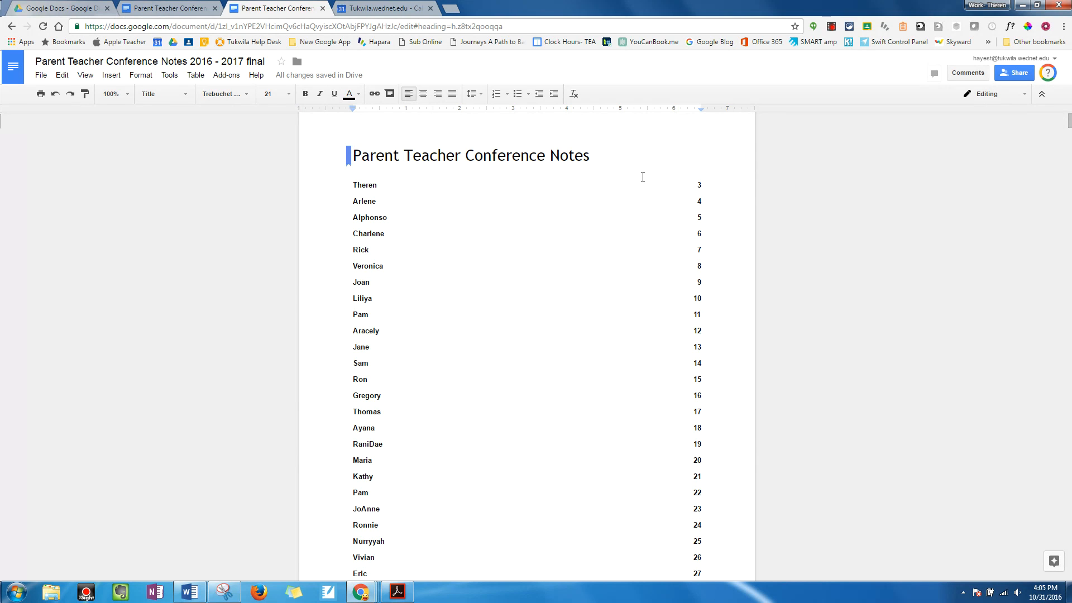
Step: Go to the sixth student's notes page from the table of contents and examine the bullets of the Fall section
{"action": "left_click", "coordinate": [358, 265]}
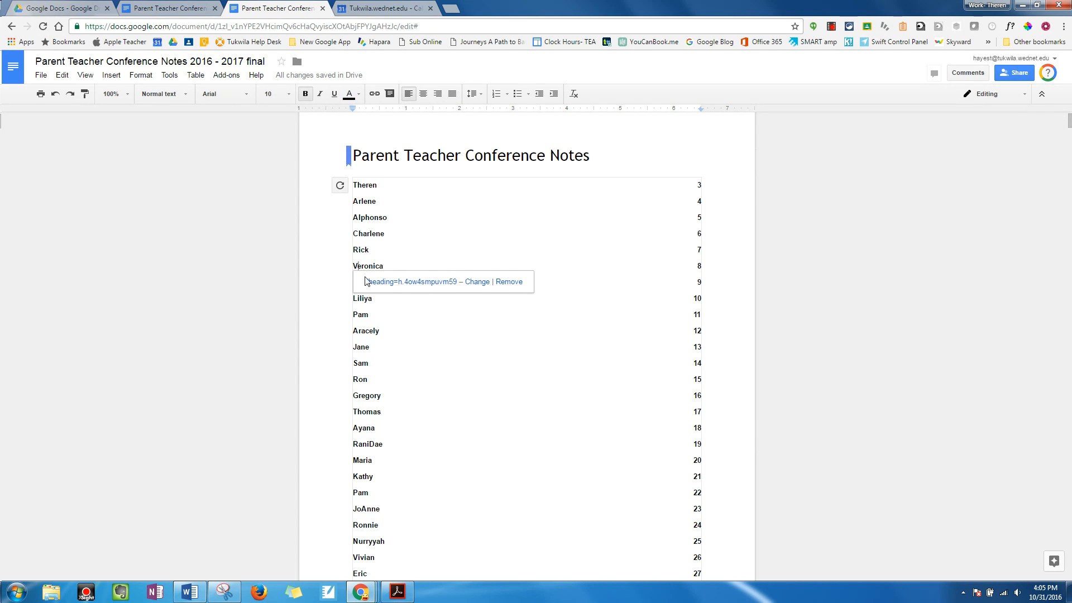
{"action": "left_click", "coordinate": [369, 281]}
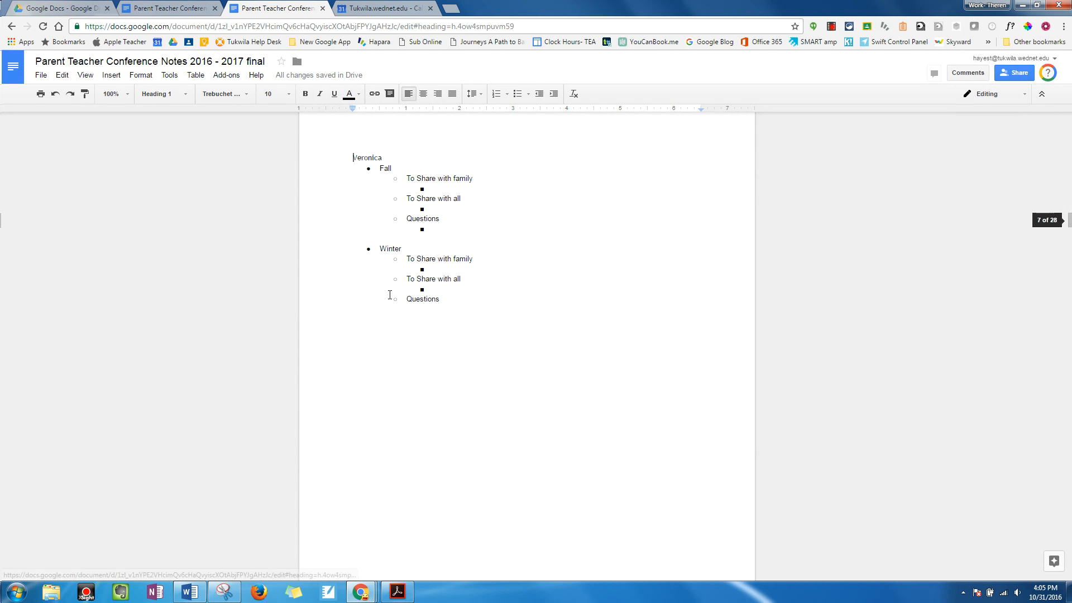
{"action": "left_click", "coordinate": [459, 189]}
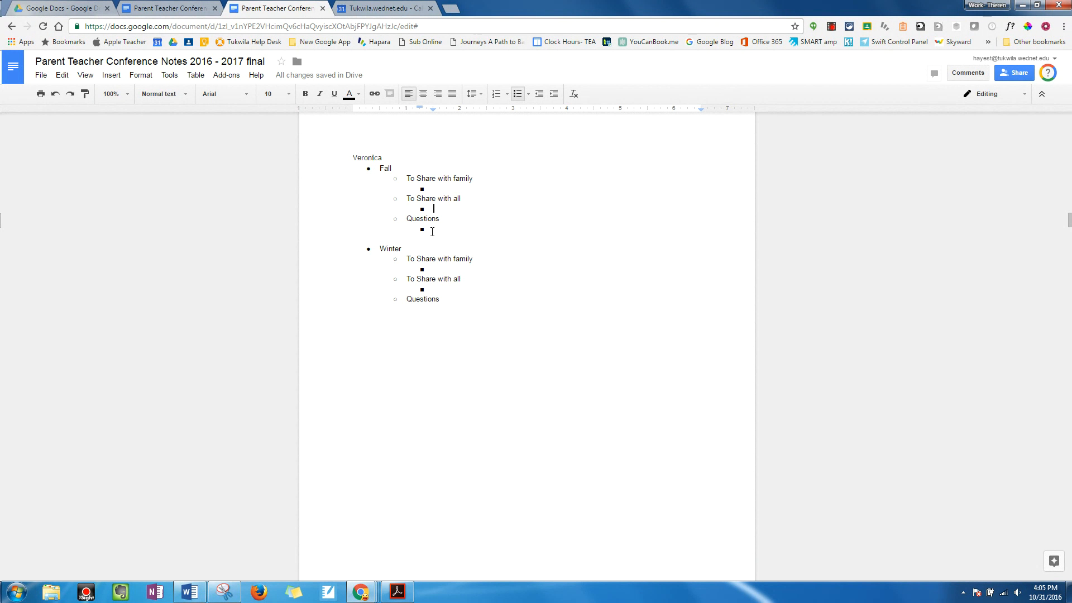
{"action": "left_click", "coordinate": [433, 230]}
{"action": "left_click_drag", "start_coordinate": [436, 228], "coordinate": [414, 224]}
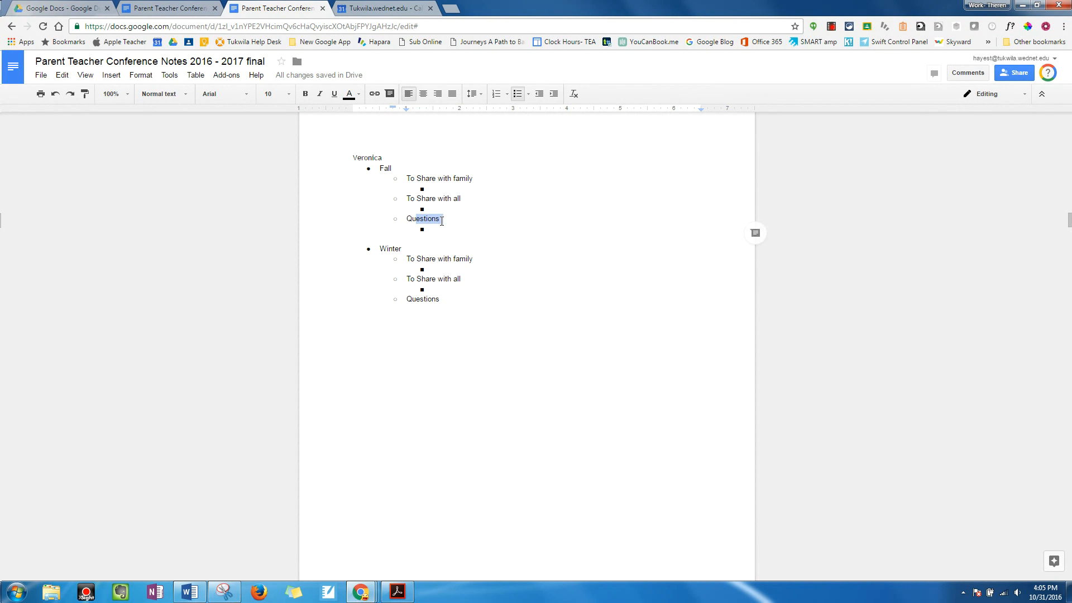
{"action": "left_click", "coordinate": [441, 221]}
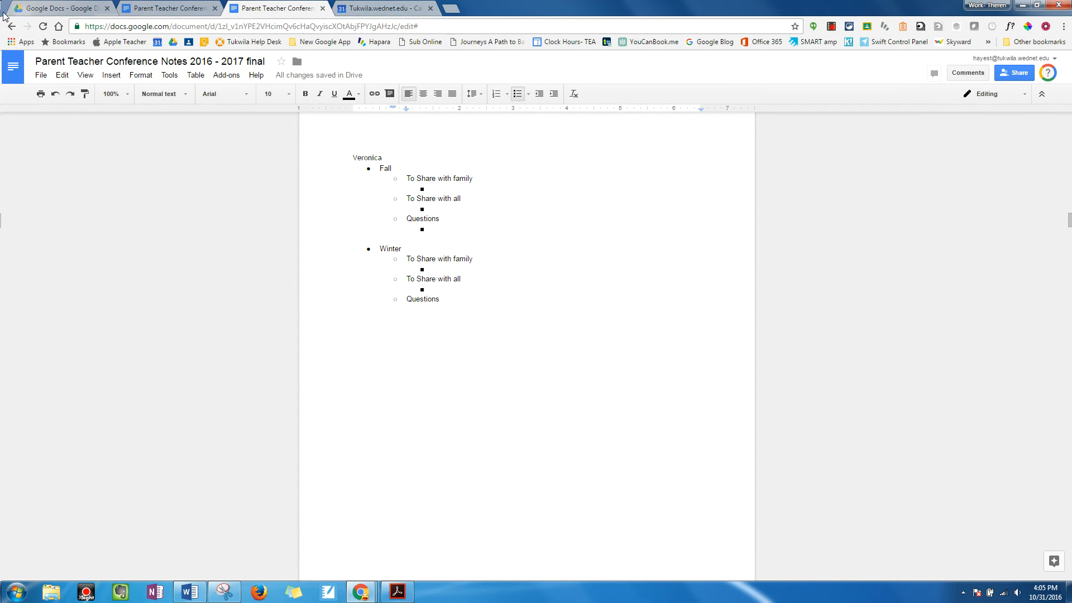
Step: Switch to the document Parent Teacher Conference Notes 2016 - 2017 draft
{"action": "left_click", "coordinate": [38, 10]}
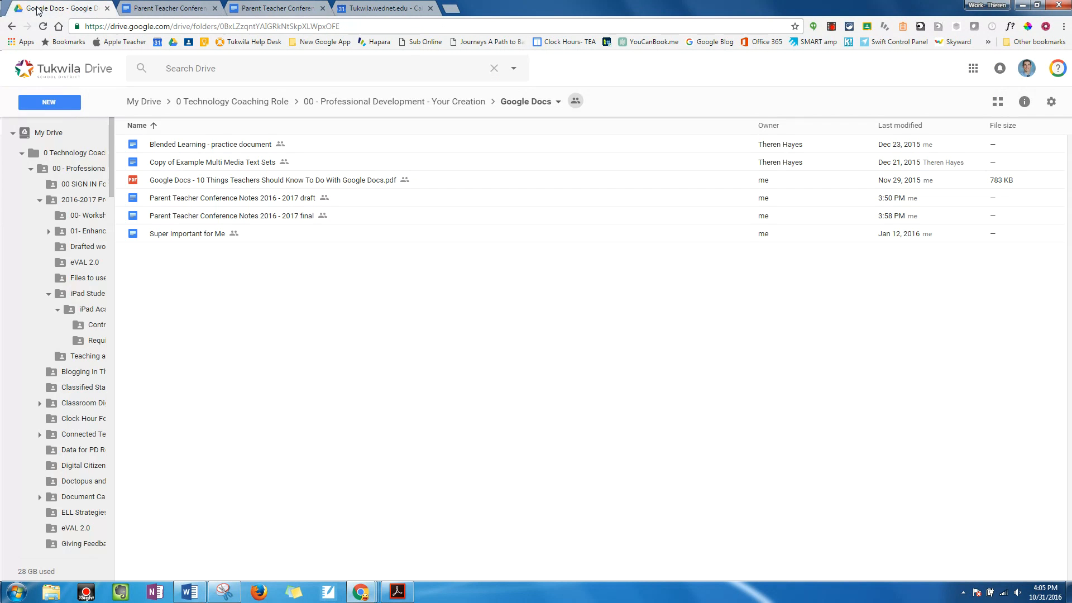
{"action": "left_click", "coordinate": [62, 100]}
{"action": "left_click", "coordinate": [251, 7]}
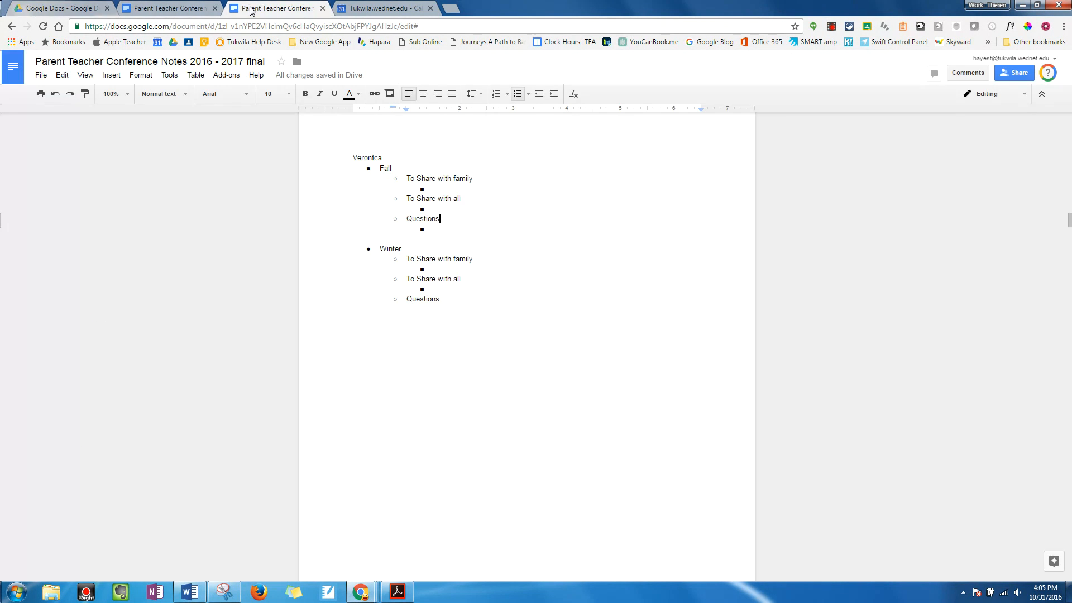
{"action": "left_click", "coordinate": [158, 5]}
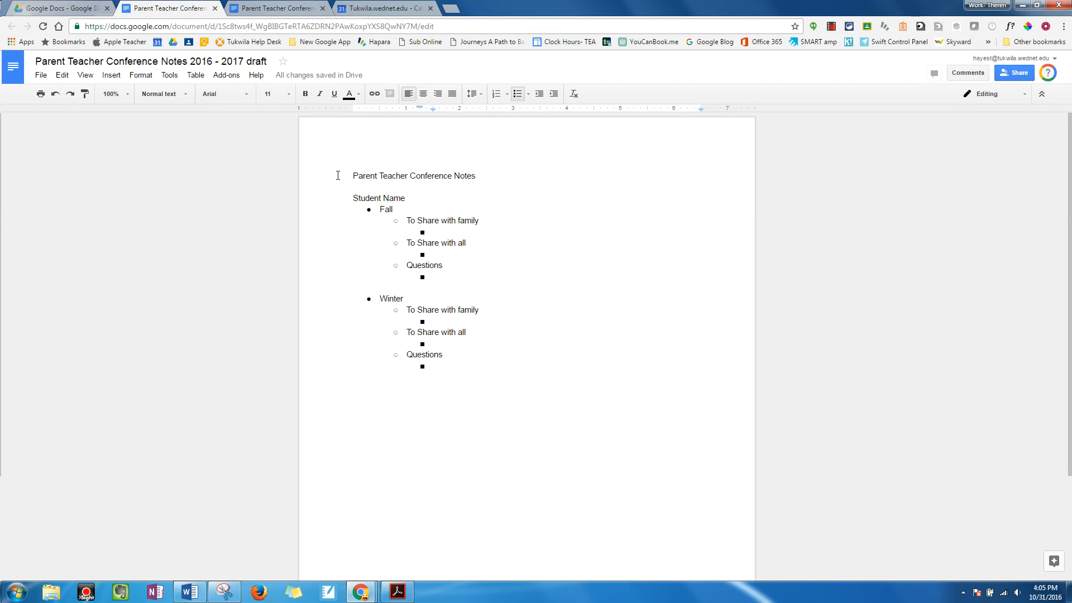
Step: Check which paragraph style is applied to the Student Name outline with its Fall and Winter sections
{"action": "left_click_drag", "start_coordinate": [343, 197], "coordinate": [473, 377]}
{"action": "left_click", "coordinate": [185, 95]}
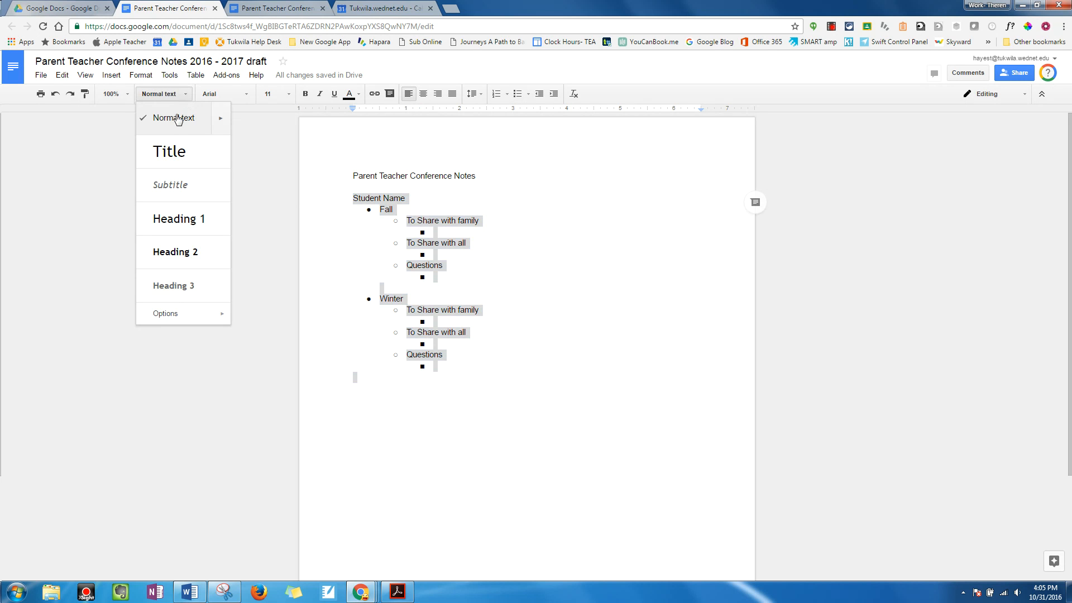
{"action": "left_click", "coordinate": [487, 162]}
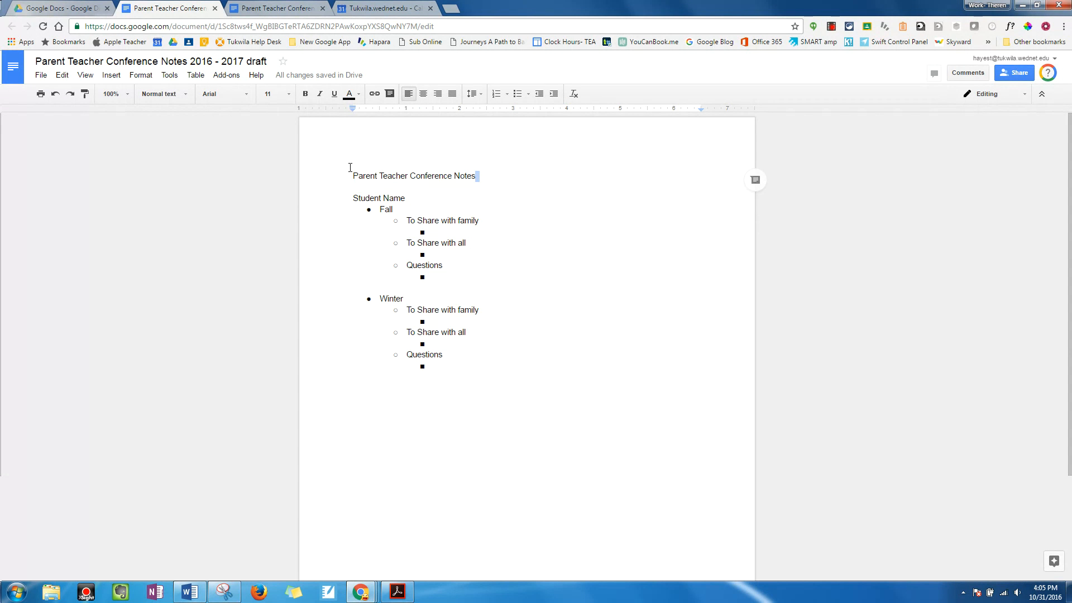
{"action": "left_click", "coordinate": [580, 199]}
Step: Apply the Title style to the line Parent Teacher Conference Notes
{"action": "left_click_drag", "start_coordinate": [506, 178], "coordinate": [352, 175]}
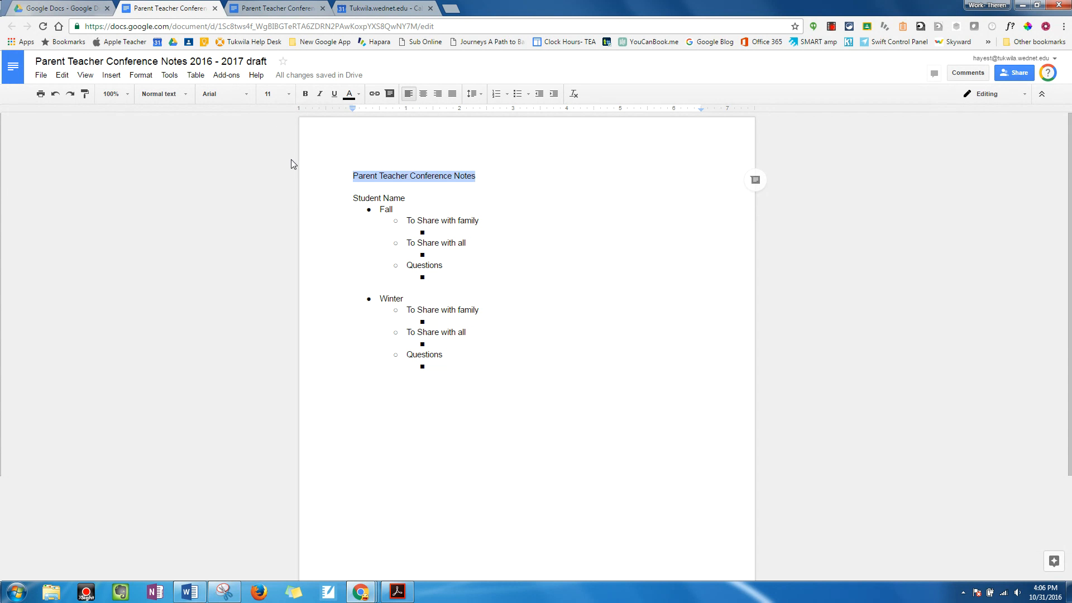
{"action": "left_click", "coordinate": [163, 93]}
{"action": "left_click", "coordinate": [181, 149]}
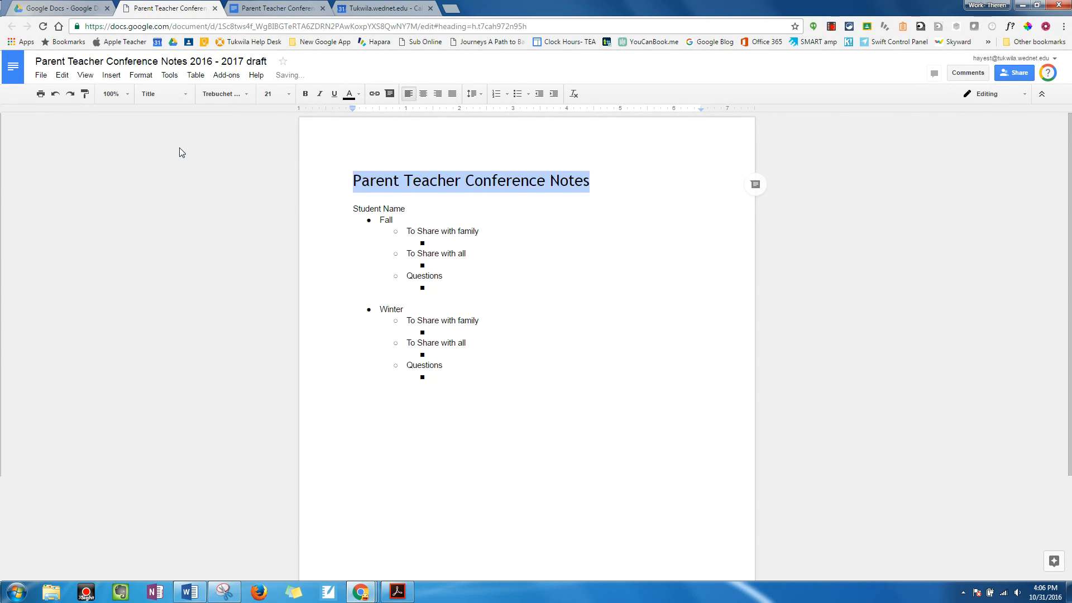
{"action": "key", "text": "Down"}
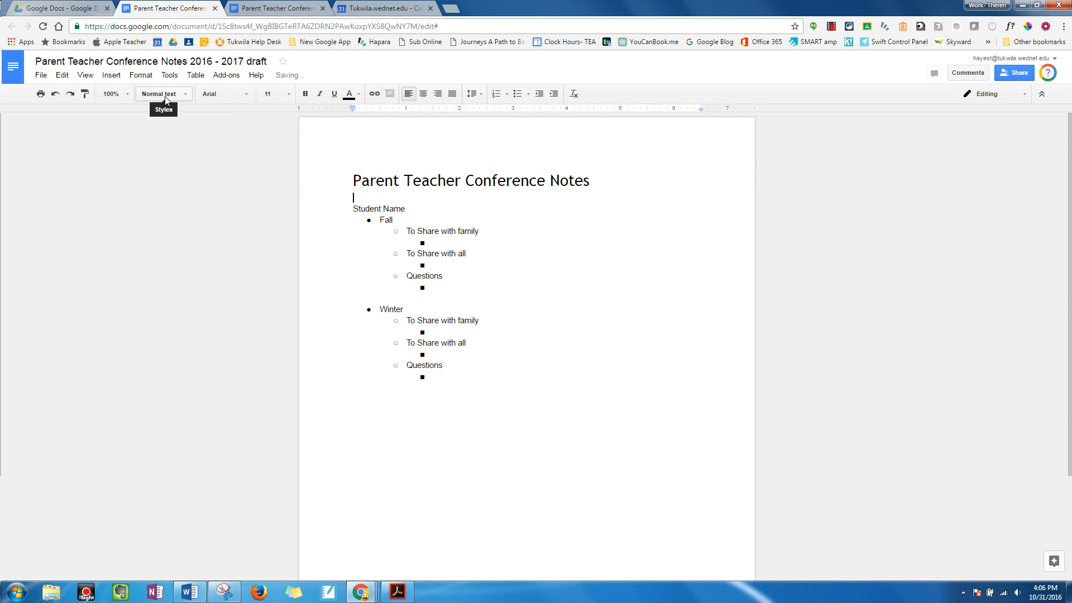
Step: Apply the Heading 1 style to the Student Name line above the Fall and Winter outline
{"action": "left_click_drag", "start_coordinate": [348, 209], "coordinate": [406, 208]}
{"action": "left_click", "coordinate": [178, 98]}
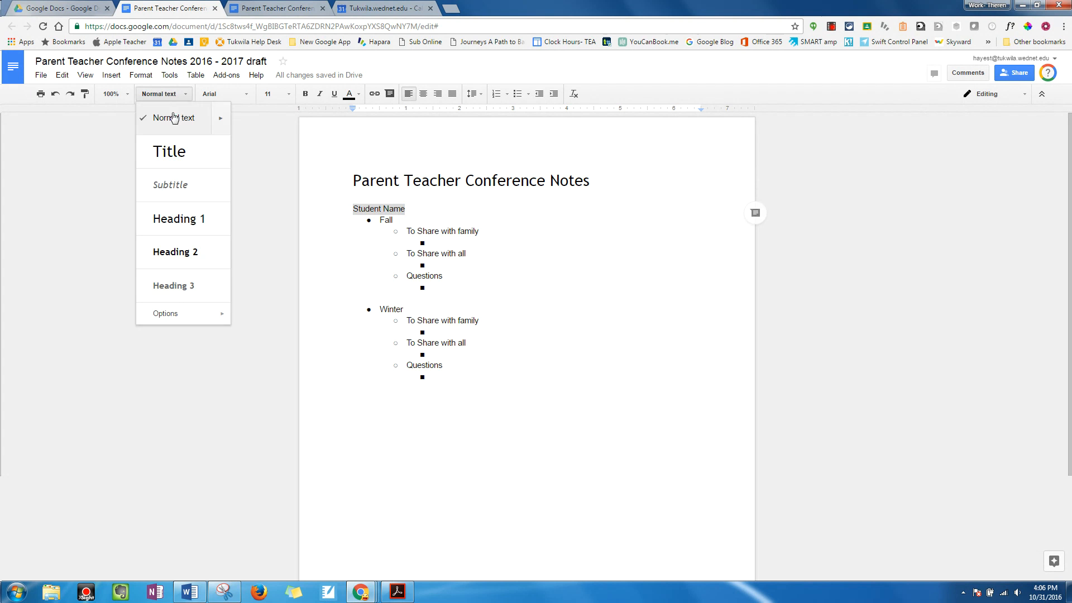
{"action": "left_click", "coordinate": [183, 220]}
{"action": "left_click", "coordinate": [524, 287]}
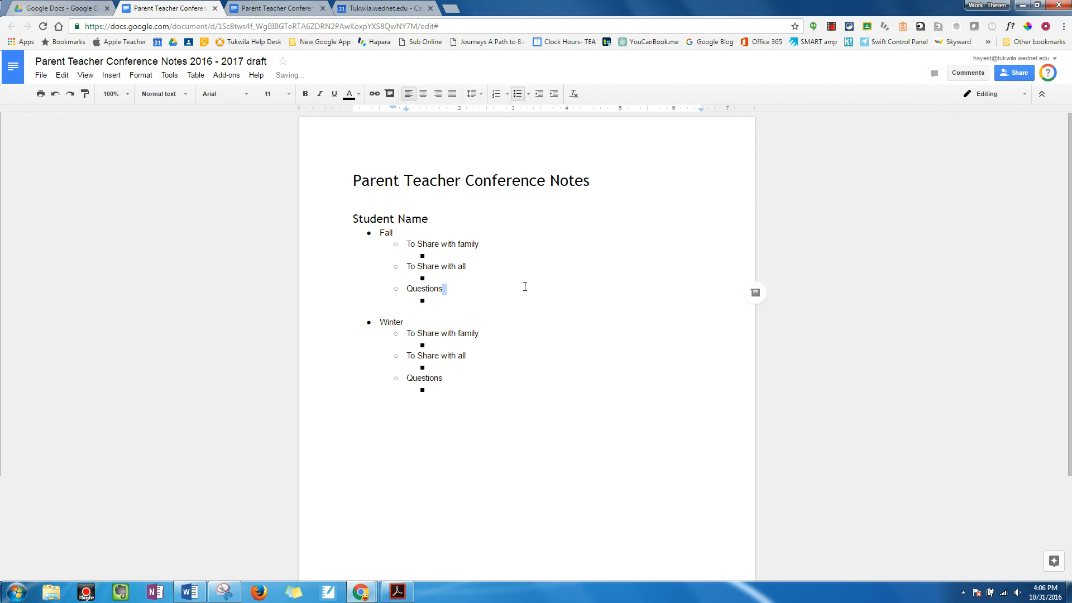
Step: Add a bookmark at the start of the title line Parent Teacher Conference Notes
{"action": "left_click", "coordinate": [345, 181]}
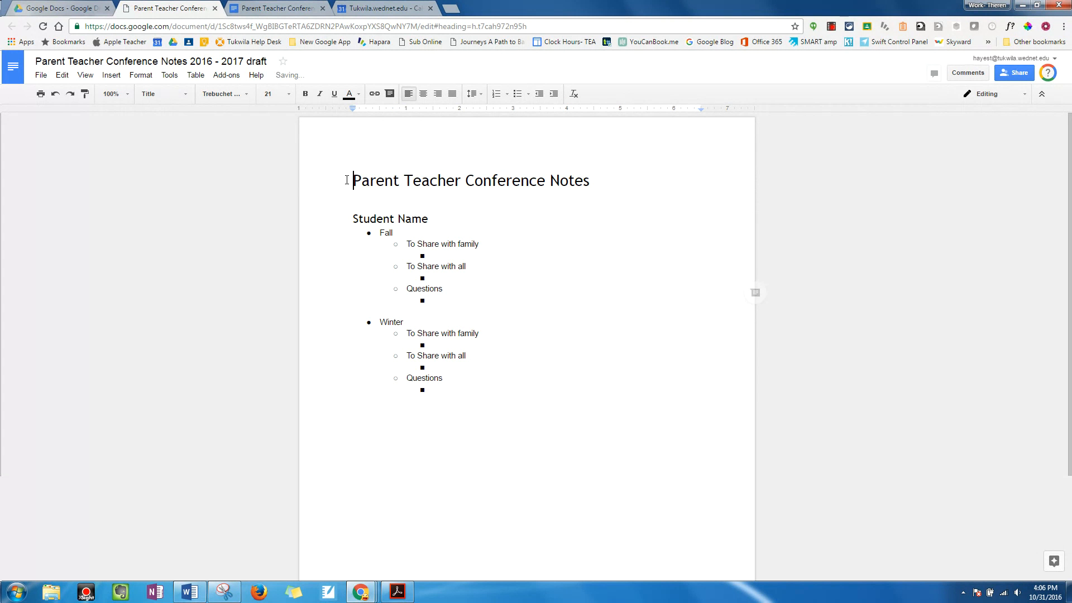
{"action": "left_click", "coordinate": [111, 76]}
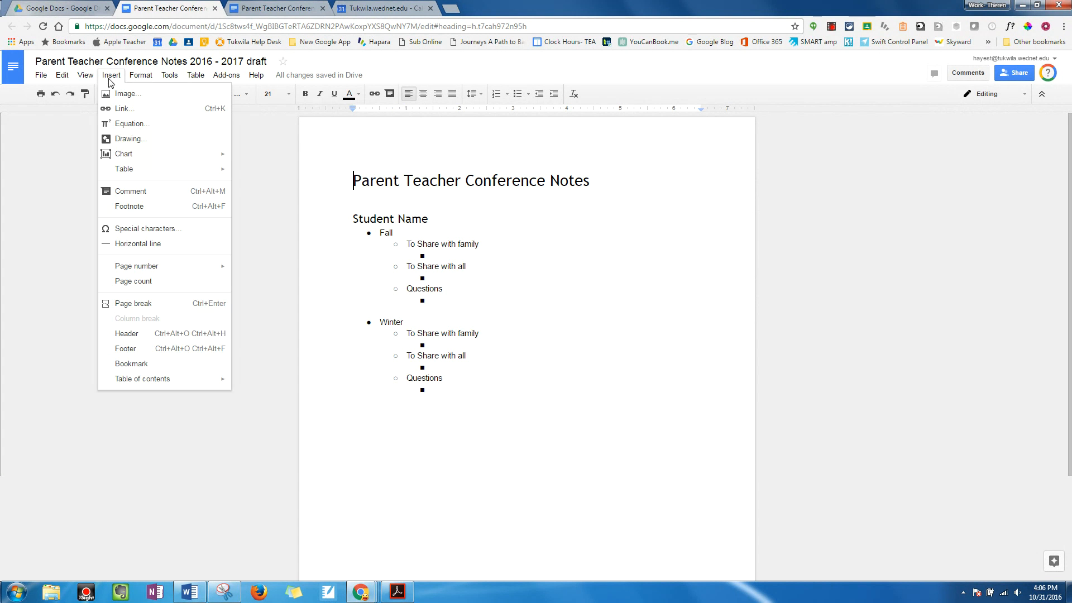
{"action": "left_click", "coordinate": [131, 363]}
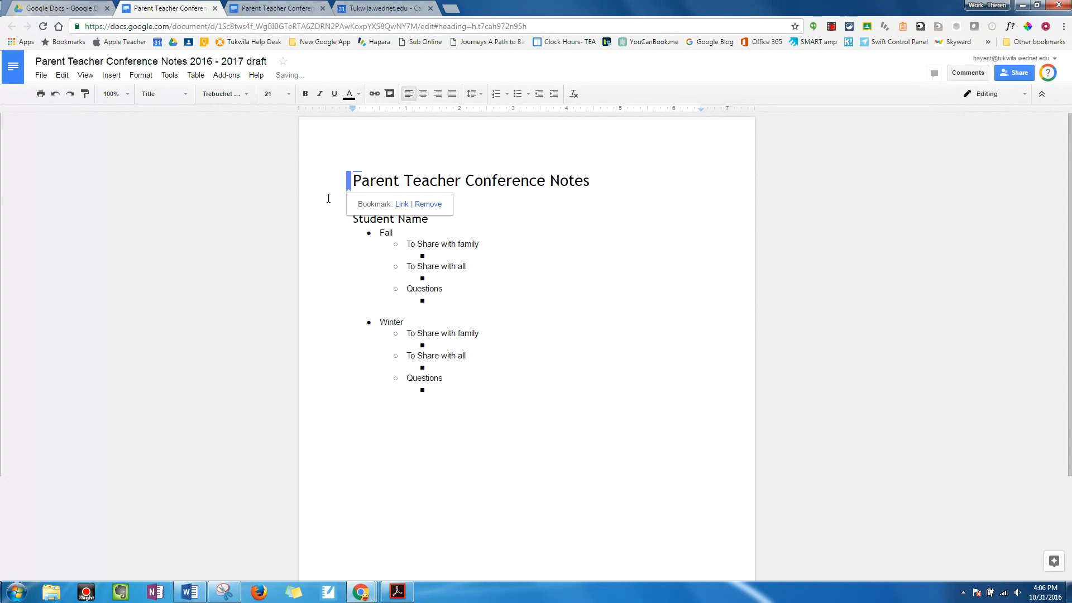
{"action": "left_click", "coordinate": [496, 244]}
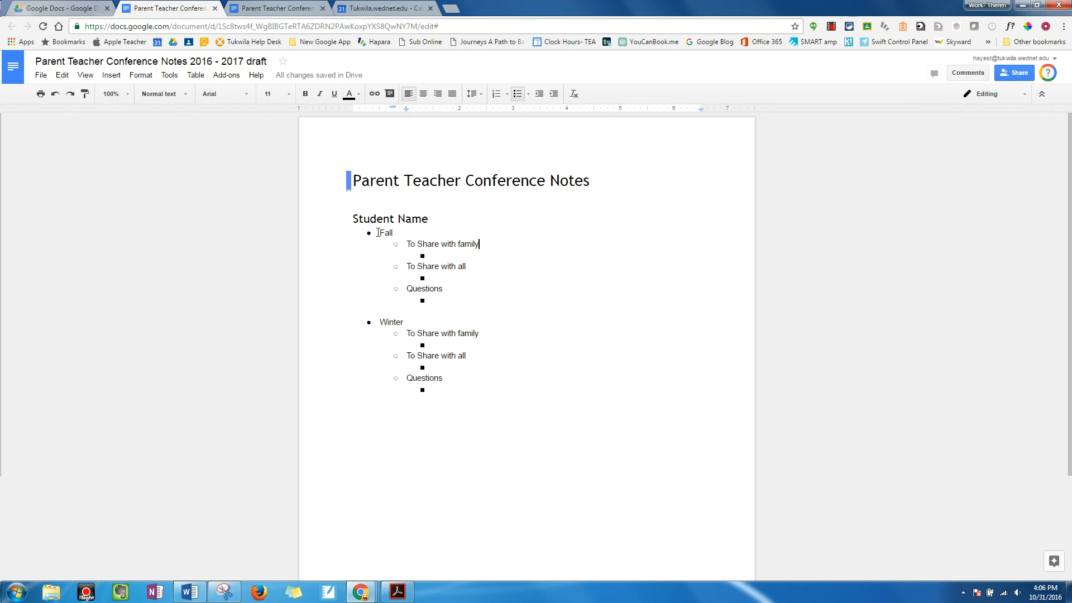
Step: Insert a page footer containing the right-aligned text Jump to Top
{"action": "left_click", "coordinate": [111, 75]}
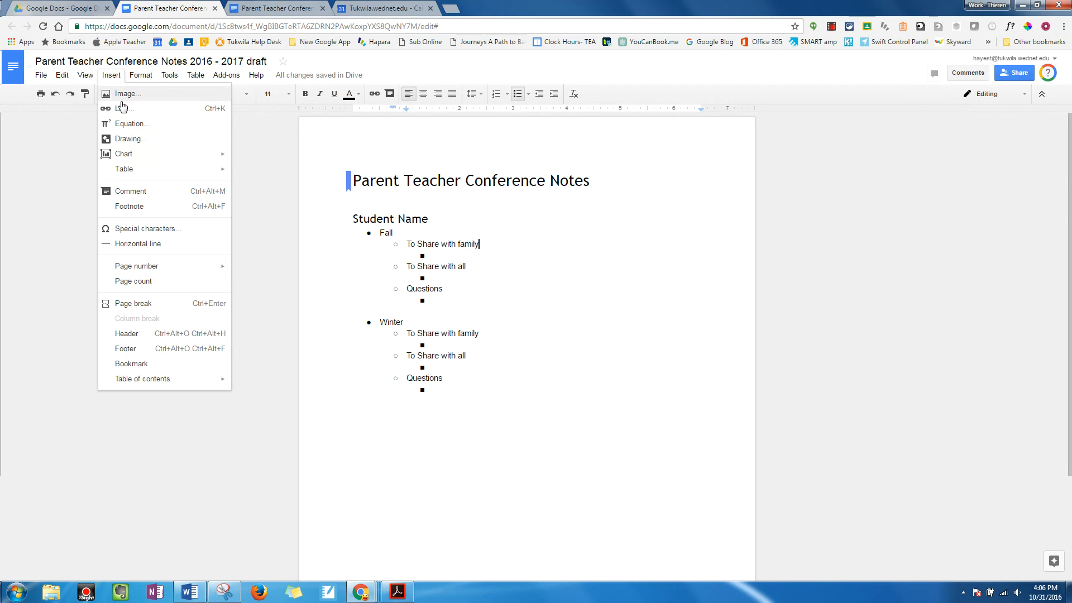
{"action": "left_click", "coordinate": [134, 350]}
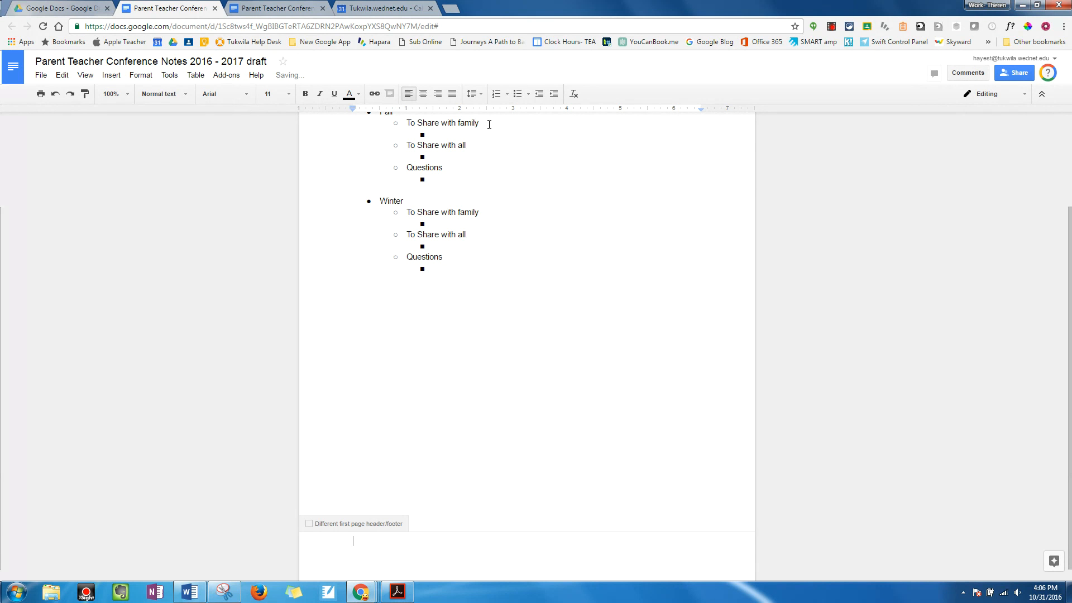
{"action": "left_click", "coordinate": [437, 93]}
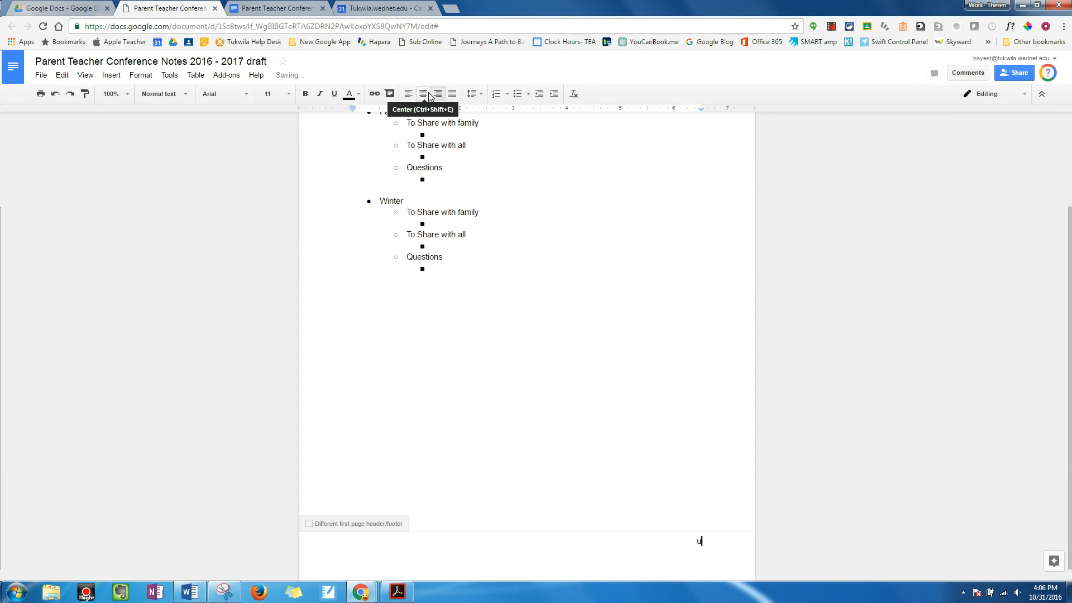
{"action": "left_click", "coordinate": [429, 96]}
{"action": "key", "text": "ctrl+z"}
{"action": "type", "text": "u"}
{"action": "key", "text": "BackSpace"}
{"action": "type", "text": "Jump to Top"}
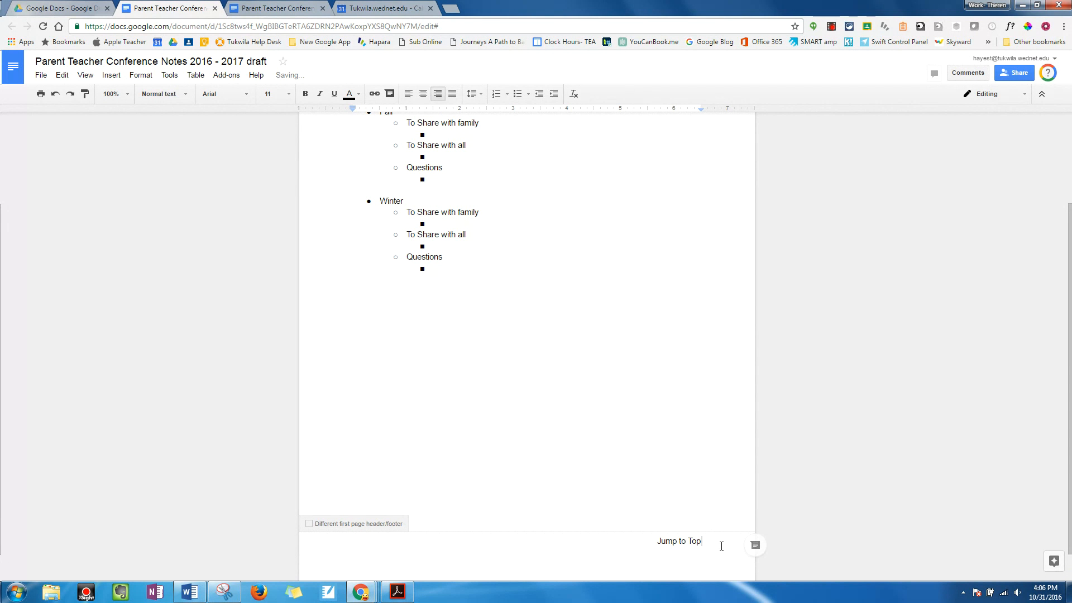
Step: Link the footer text Jump to Top to the Parent Teacher Conference Notes bookmark
{"action": "left_click_drag", "start_coordinate": [720, 543], "coordinate": [632, 541]}
{"action": "key", "text": "ctrl+k"}
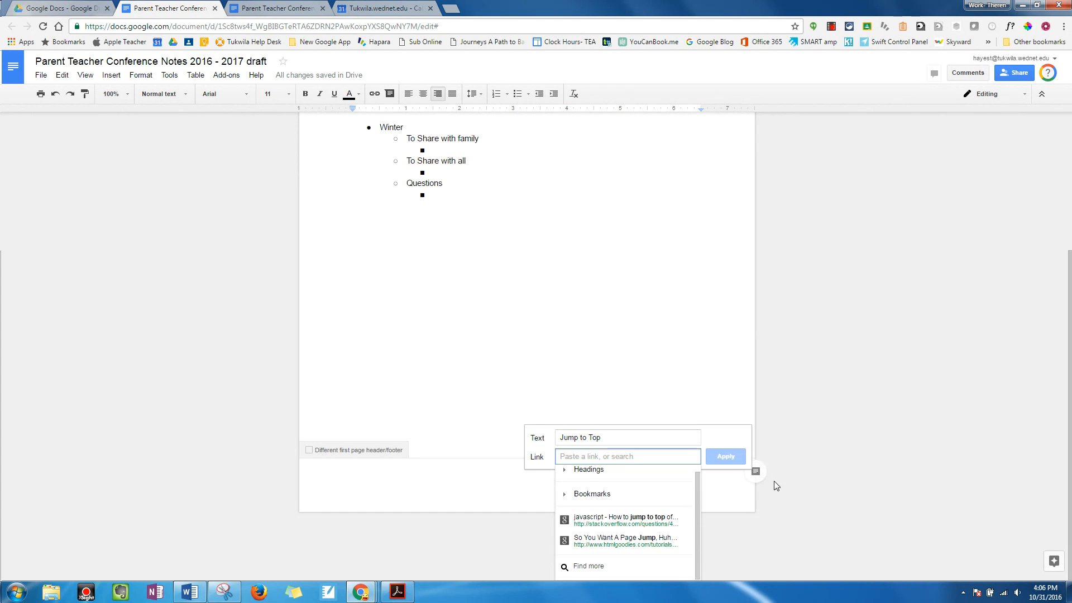
{"action": "left_click", "coordinate": [111, 74]}
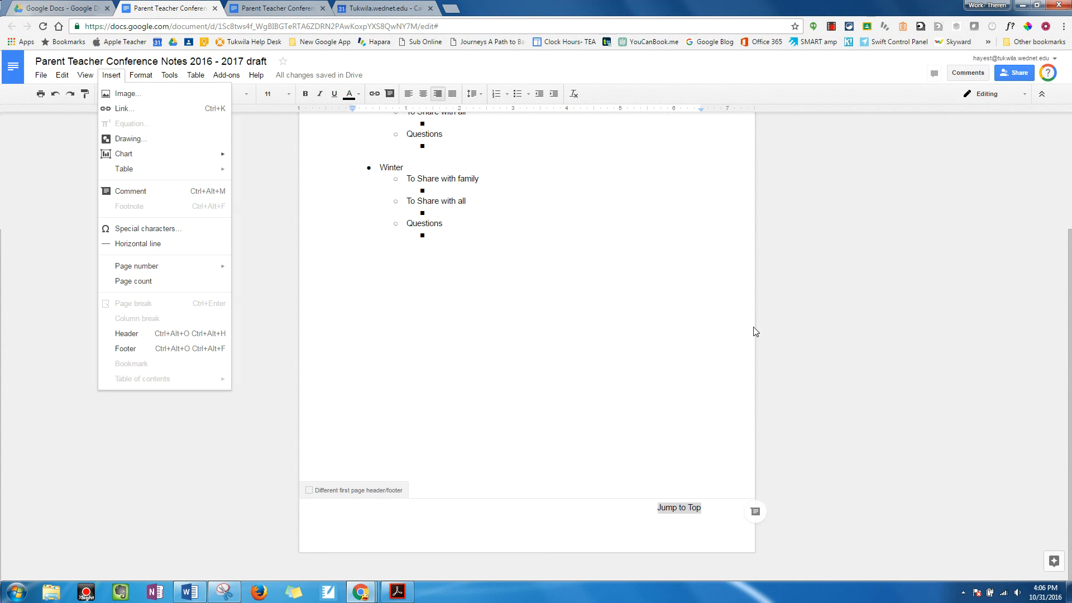
{"action": "left_click", "coordinate": [811, 419]}
{"action": "left_click_drag", "start_coordinate": [730, 516], "coordinate": [624, 514]}
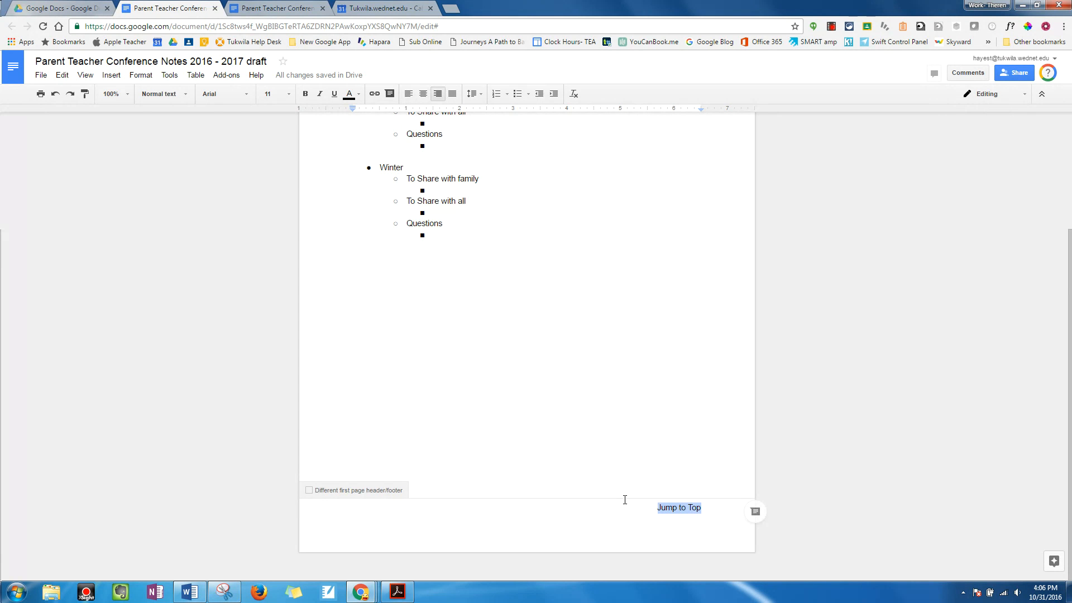
{"action": "key", "text": "ctrl+k"}
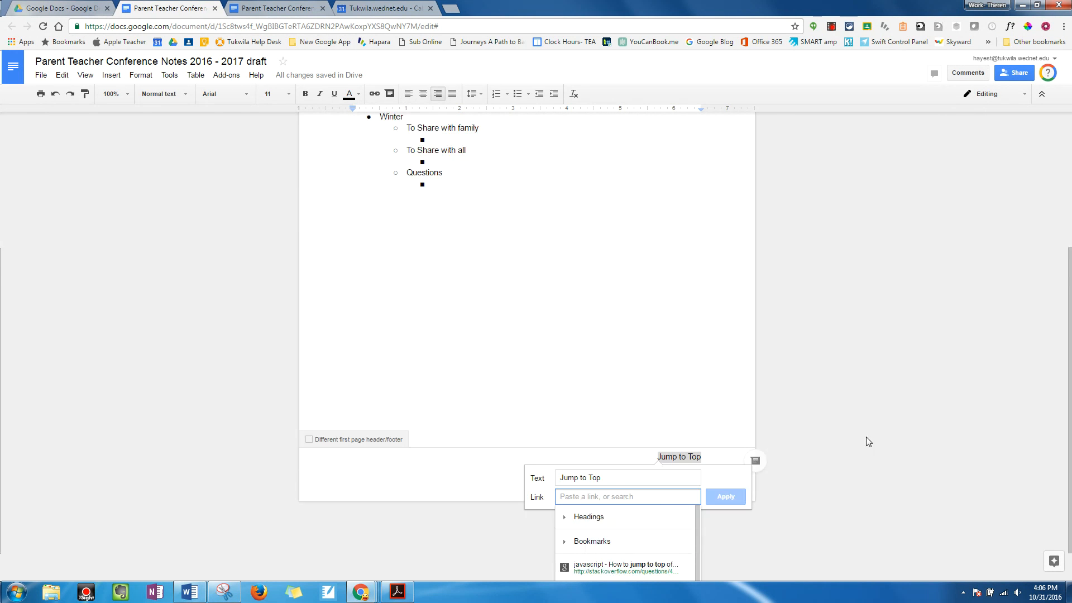
{"action": "left_click", "coordinate": [592, 501]}
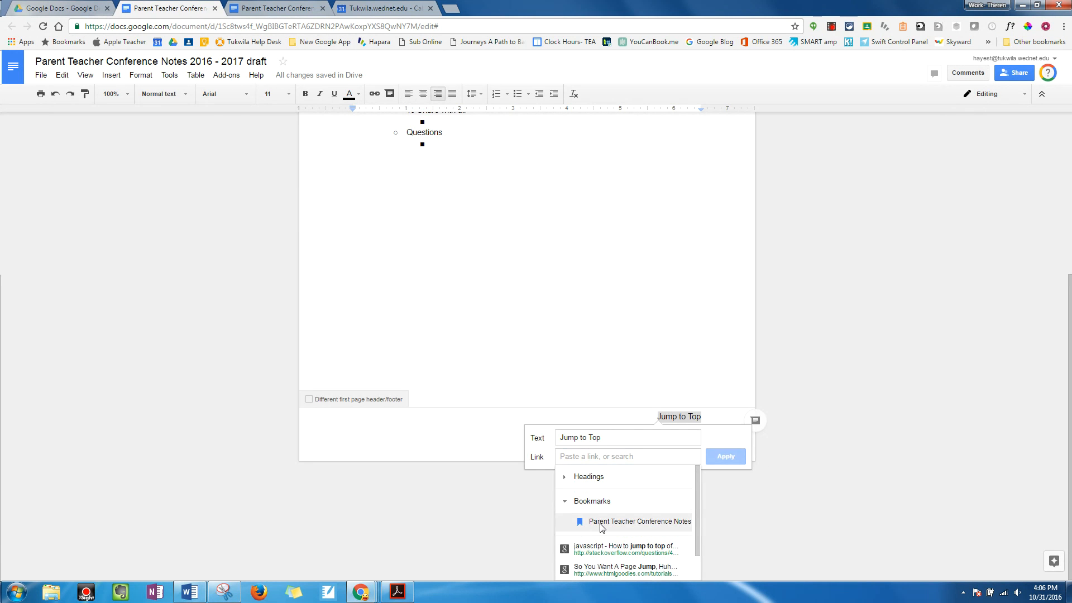
{"action": "left_click", "coordinate": [601, 525]}
{"action": "left_click", "coordinate": [717, 547]}
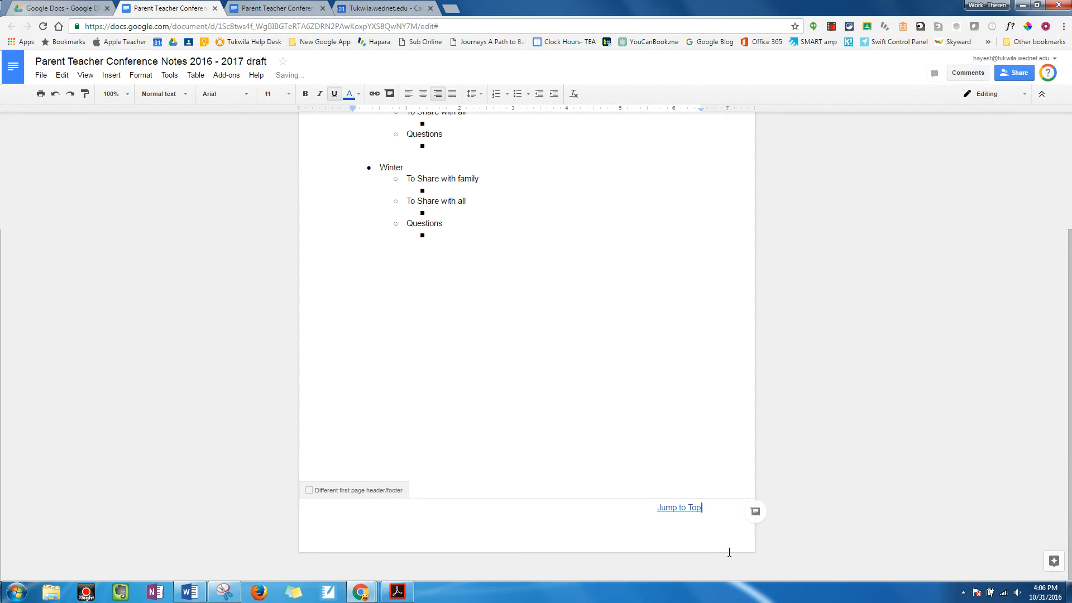
Step: Copy the whole Student Name section with its Fall and Winter outlines and paste it three times below the title
{"action": "left_click", "coordinate": [376, 362]}
{"action": "scroll", "coordinate": [379, 332], "scroll_direction": "up", "scroll_amount": 3}
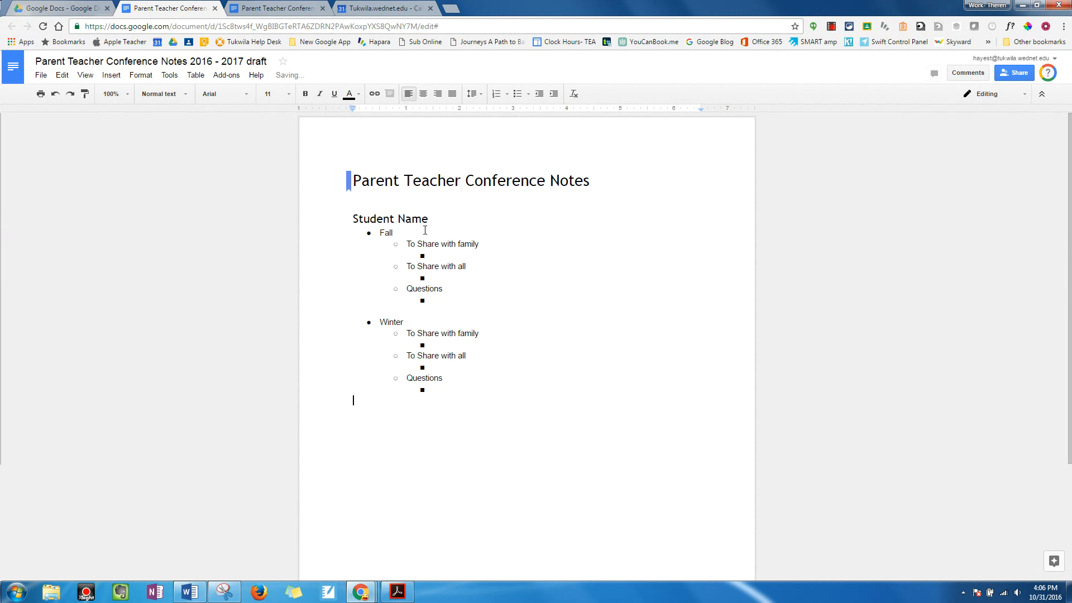
{"action": "left_click_drag", "start_coordinate": [352, 220], "coordinate": [491, 390]}
{"action": "key", "text": "ctrl+c"}
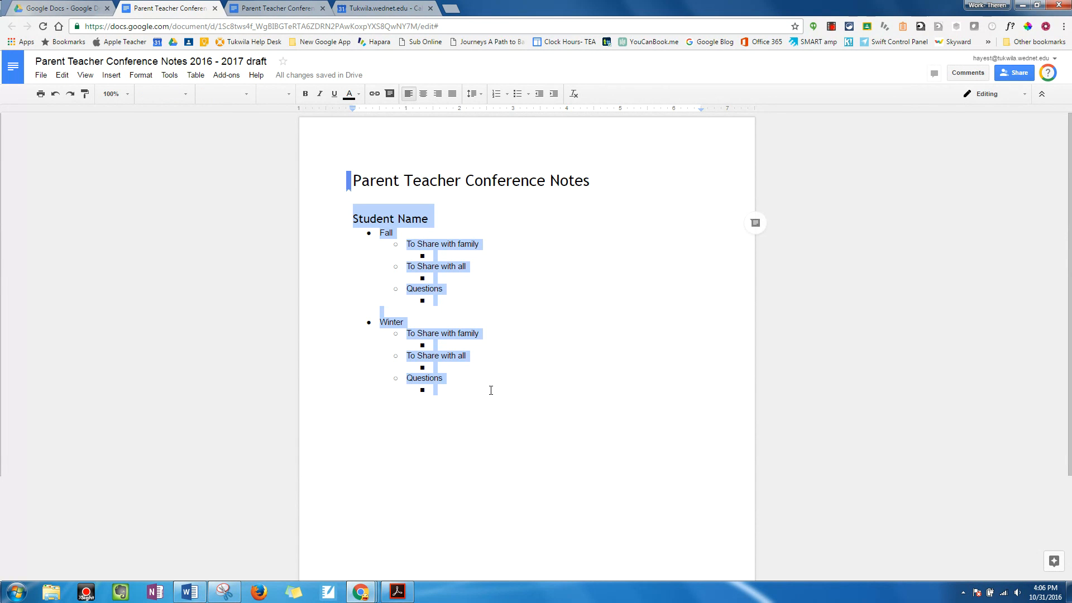
{"action": "left_click", "coordinate": [345, 218]}
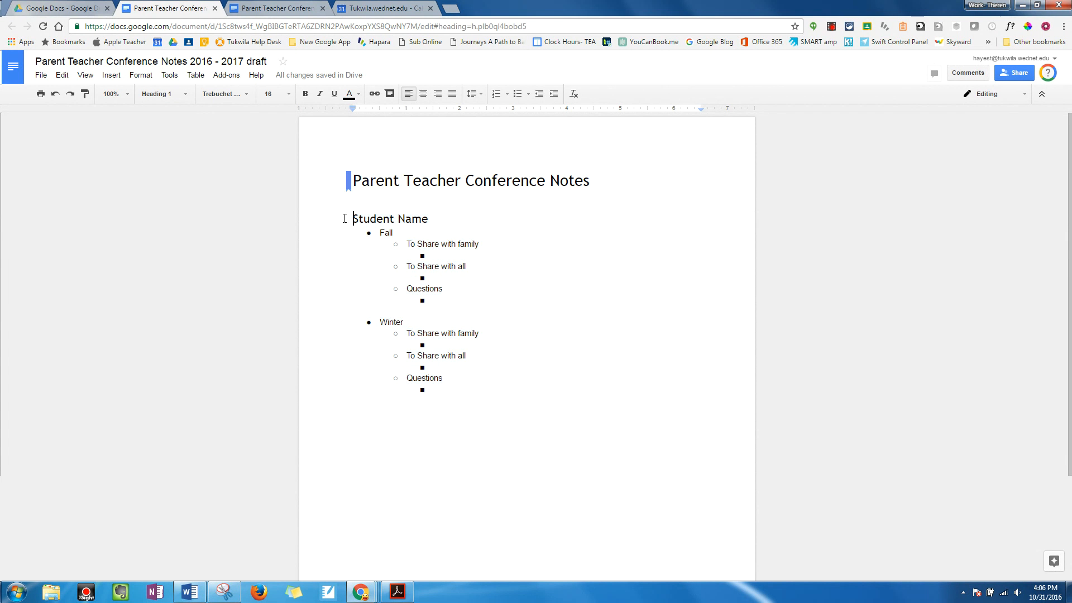
{"action": "key", "text": "Return"}
{"action": "key", "text": "Up"}
{"action": "key", "text": "ctrl+v"}
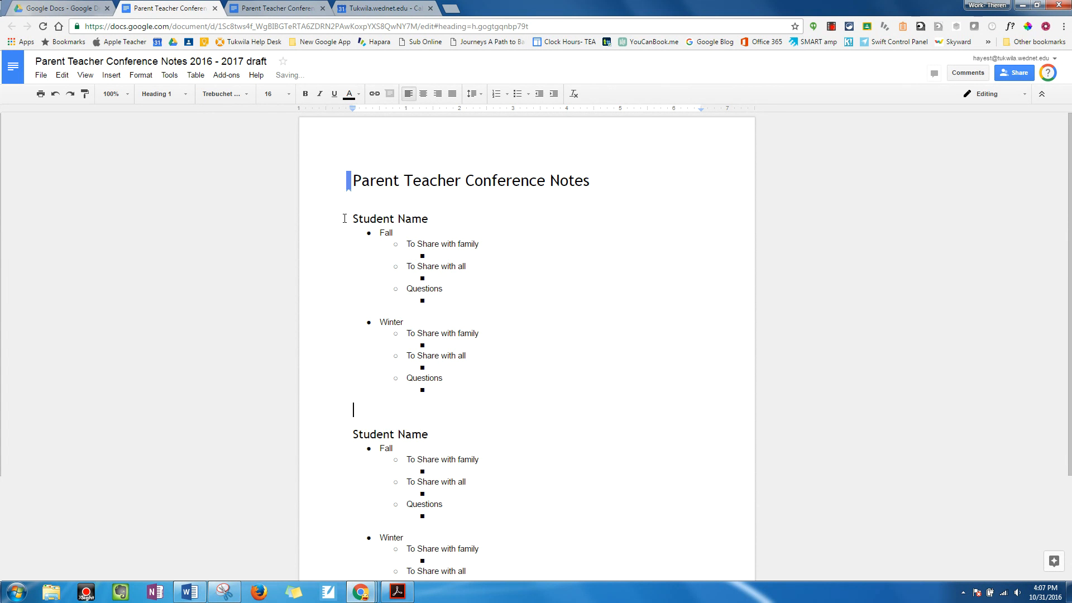
{"action": "key", "text": "Return"}
{"action": "key", "text": "ctrl+v"}
{"action": "key", "text": "Return"}
{"action": "key", "text": "ctrl+v"}
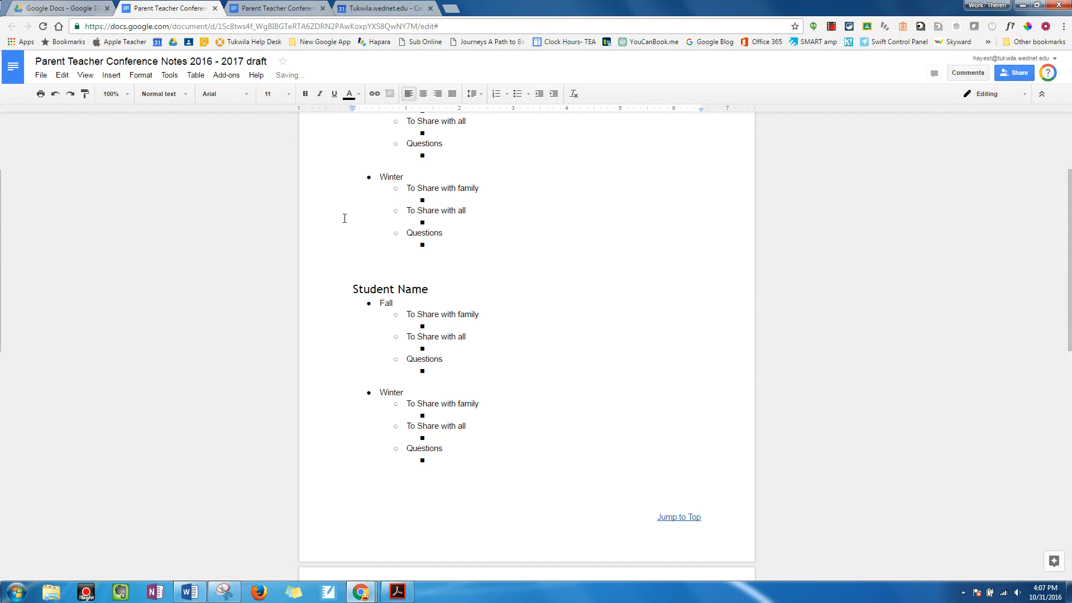
Step: Replace the first two Student Name headings with the students' first names
{"action": "scroll", "coordinate": [450, 206], "scroll_direction": "up", "scroll_amount": 8}
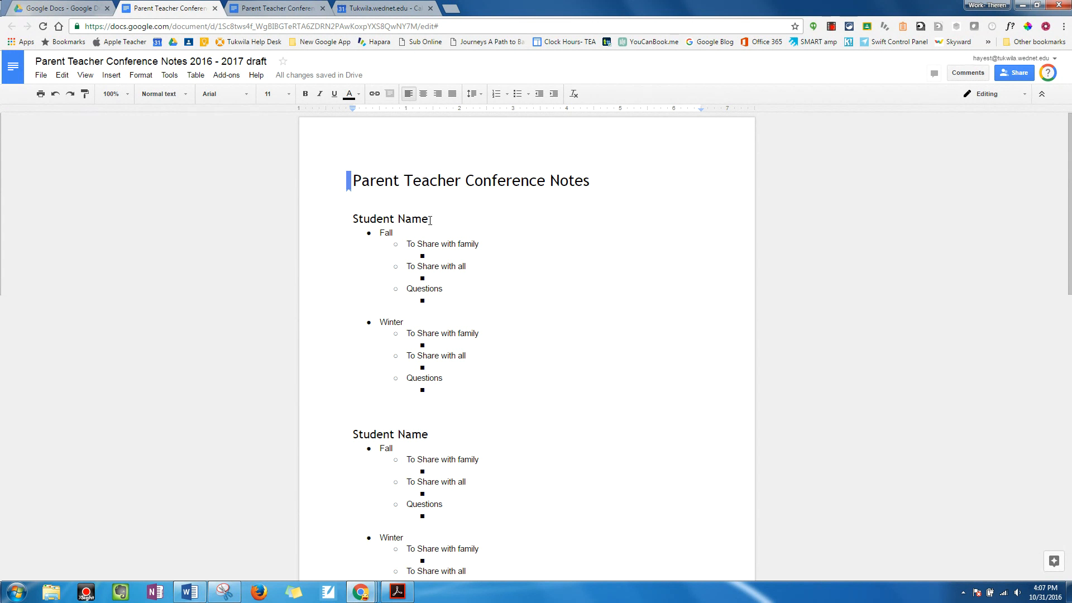
{"action": "left_click_drag", "start_coordinate": [429, 219], "coordinate": [330, 220]}
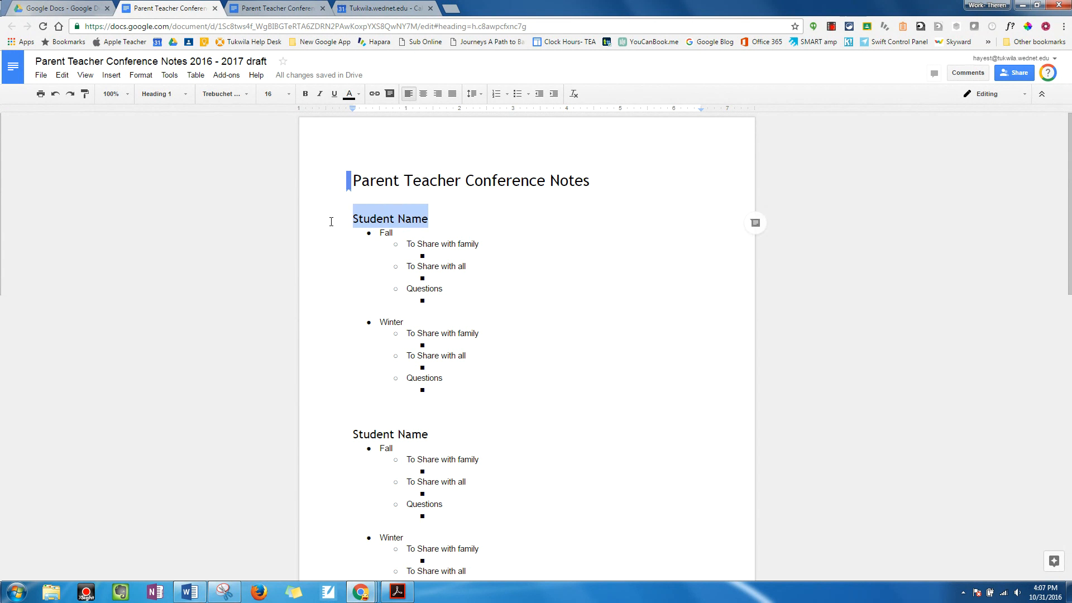
{"action": "type", "text": "Theren"}
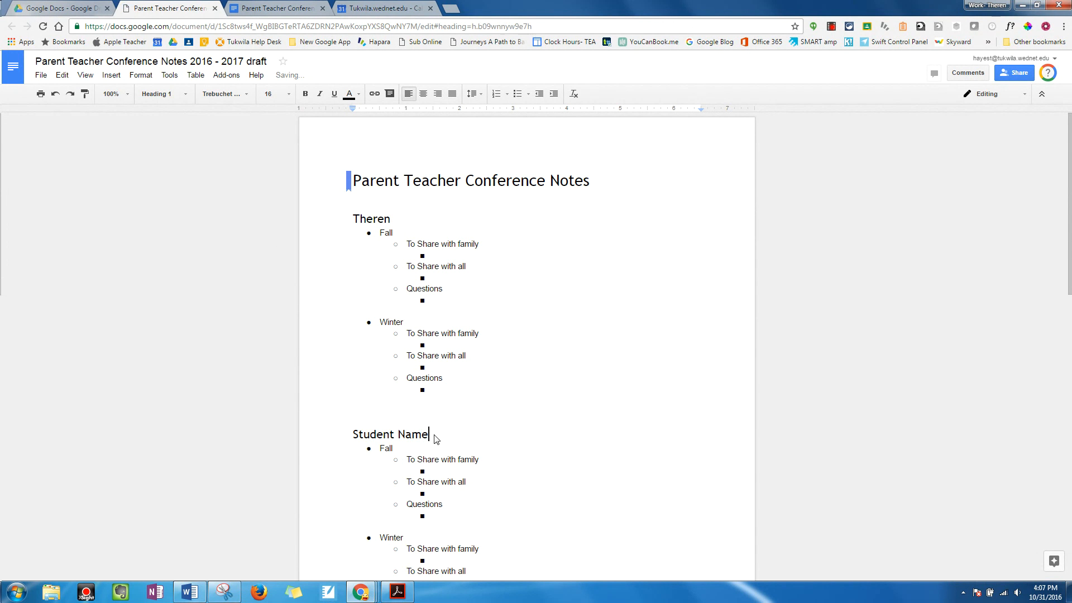
{"action": "left_click_drag", "start_coordinate": [431, 436], "coordinate": [350, 427]}
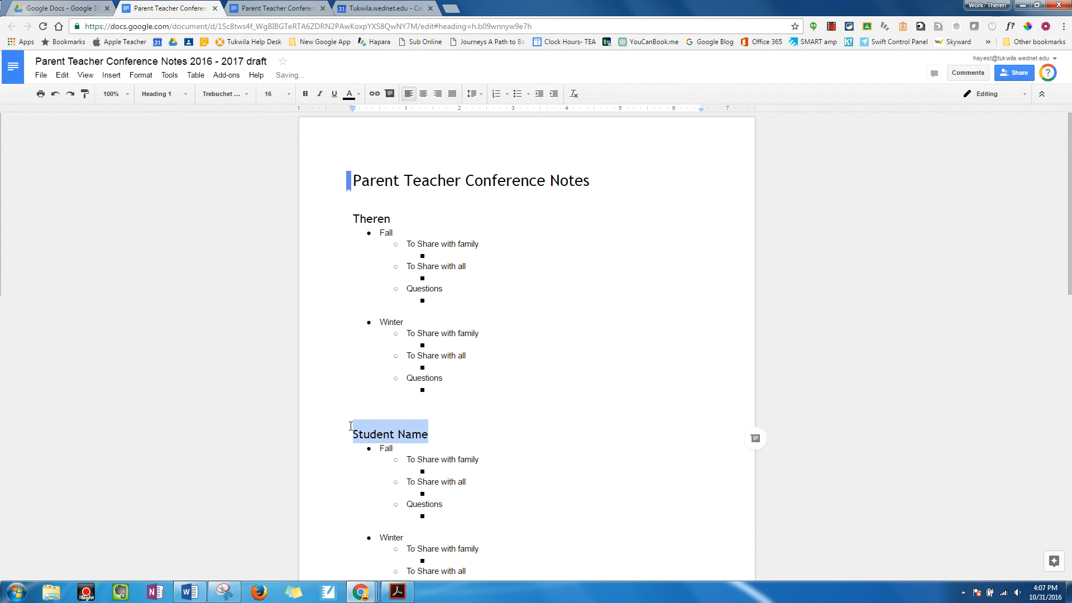
{"action": "type", "text": "Jesse"}
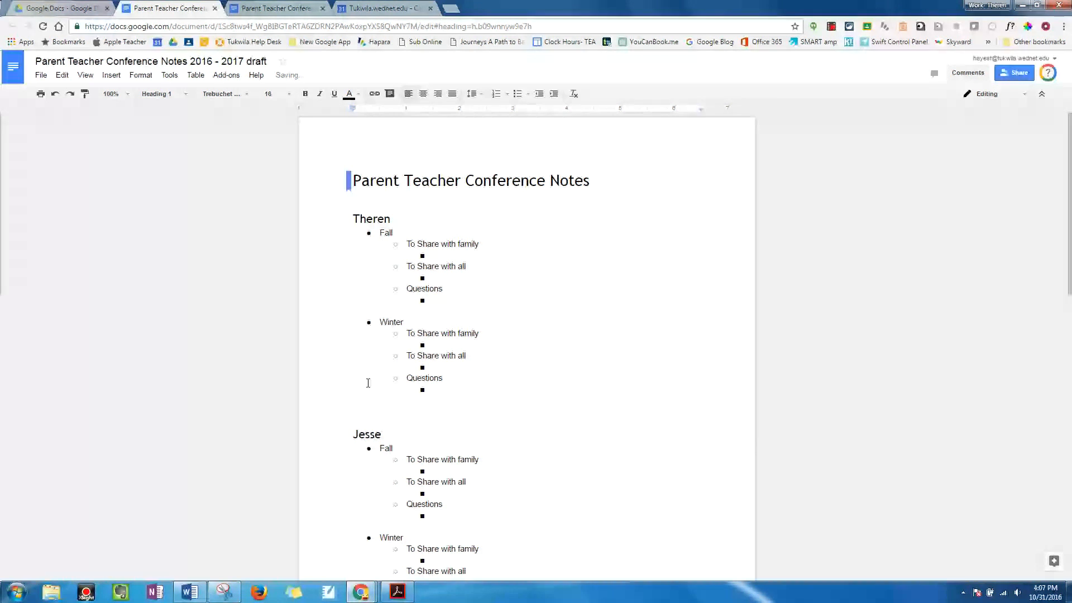
Step: Insert a table of contents with page numbers on a new line above the first student's heading
{"action": "left_click", "coordinate": [352, 214]}
{"action": "left_click", "coordinate": [351, 212]}
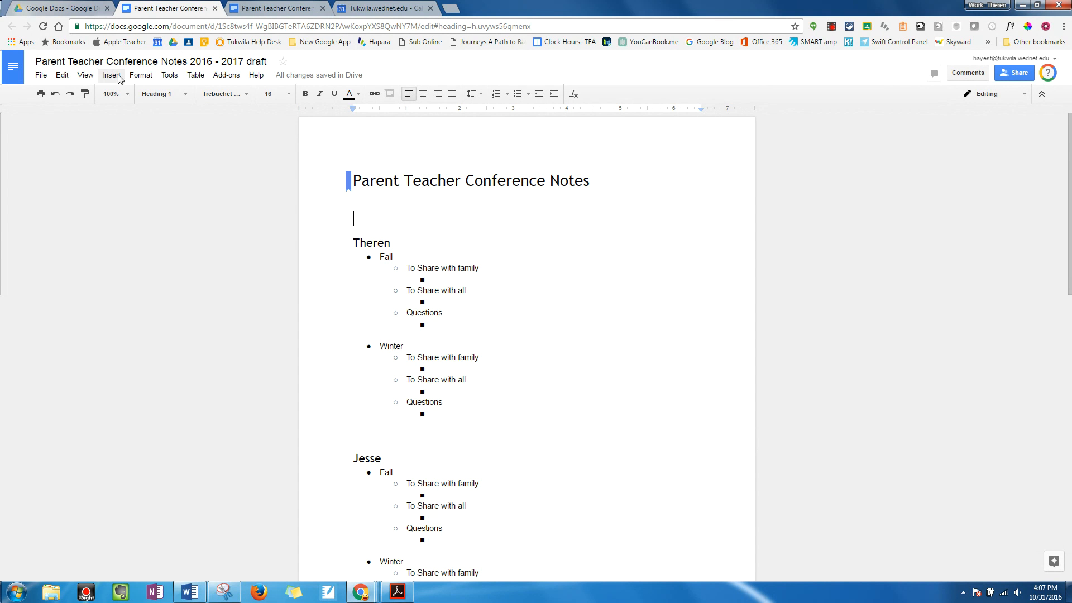
{"action": "left_click", "coordinate": [110, 75]}
{"action": "mouse_move", "coordinate": [172, 384]}
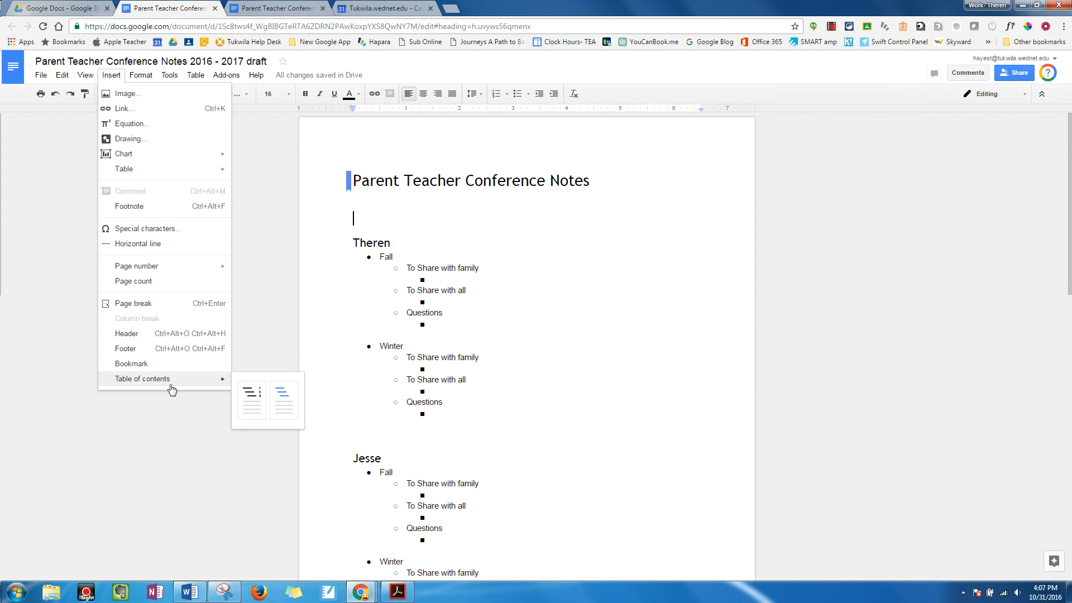
{"action": "left_click", "coordinate": [243, 398]}
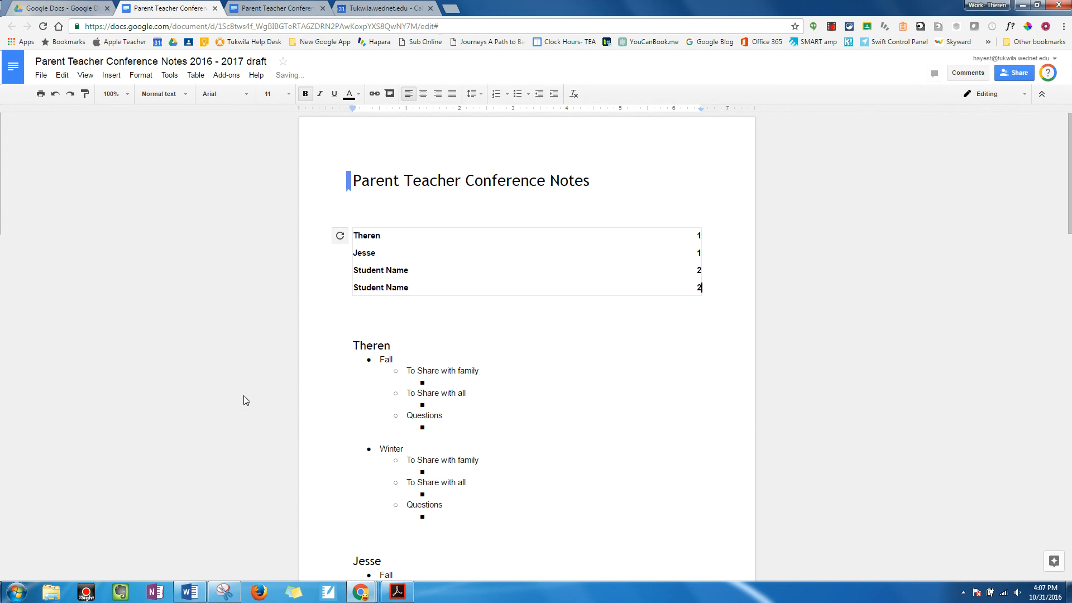
Step: Test the table of contents links for the first and third entries, and the Jump to Top link in the footer
{"action": "left_click", "coordinate": [414, 273]}
{"action": "left_click", "coordinate": [358, 239]}
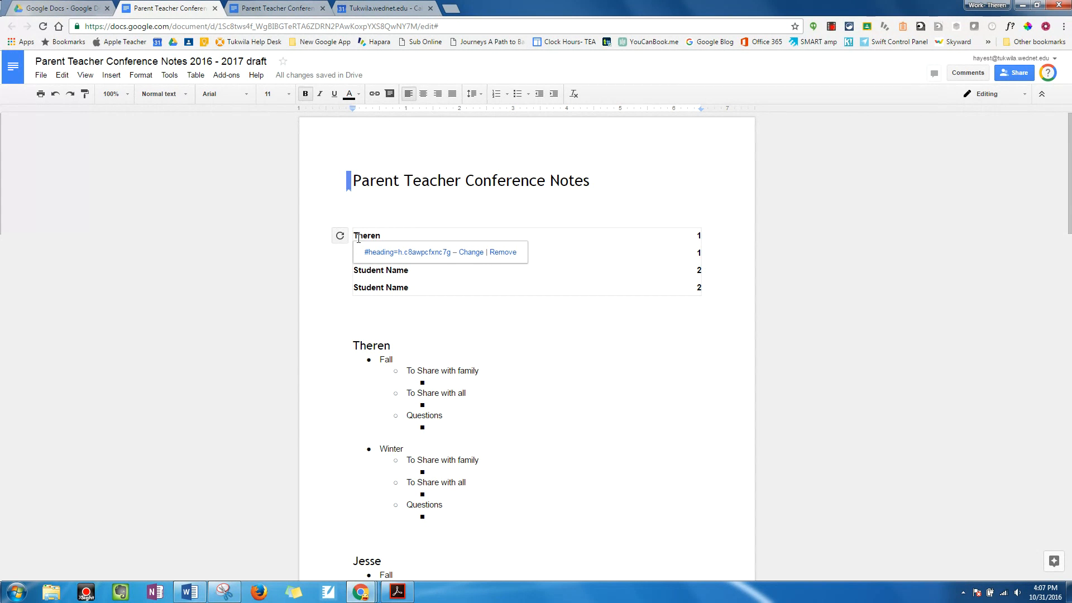
{"action": "left_click", "coordinate": [338, 274]}
{"action": "left_click", "coordinate": [372, 235]}
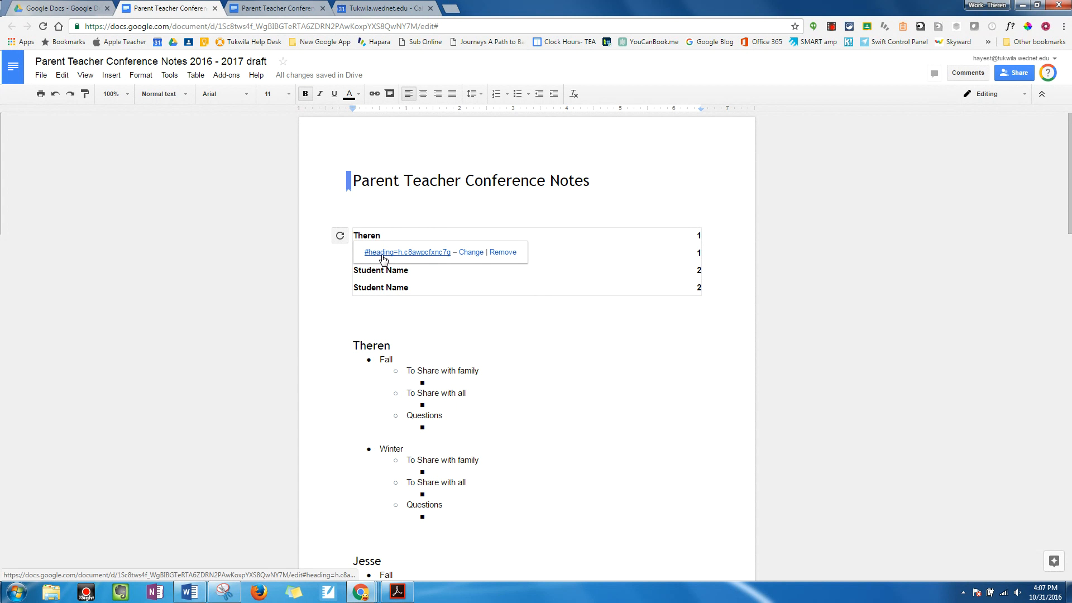
{"action": "left_click", "coordinate": [383, 254]}
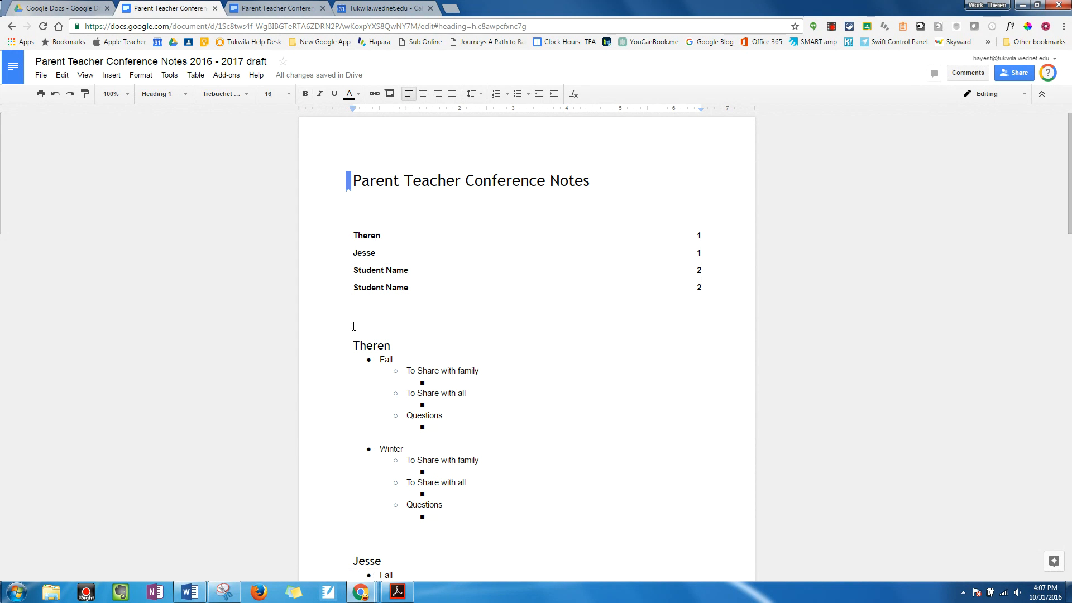
{"action": "left_click", "coordinate": [360, 270]}
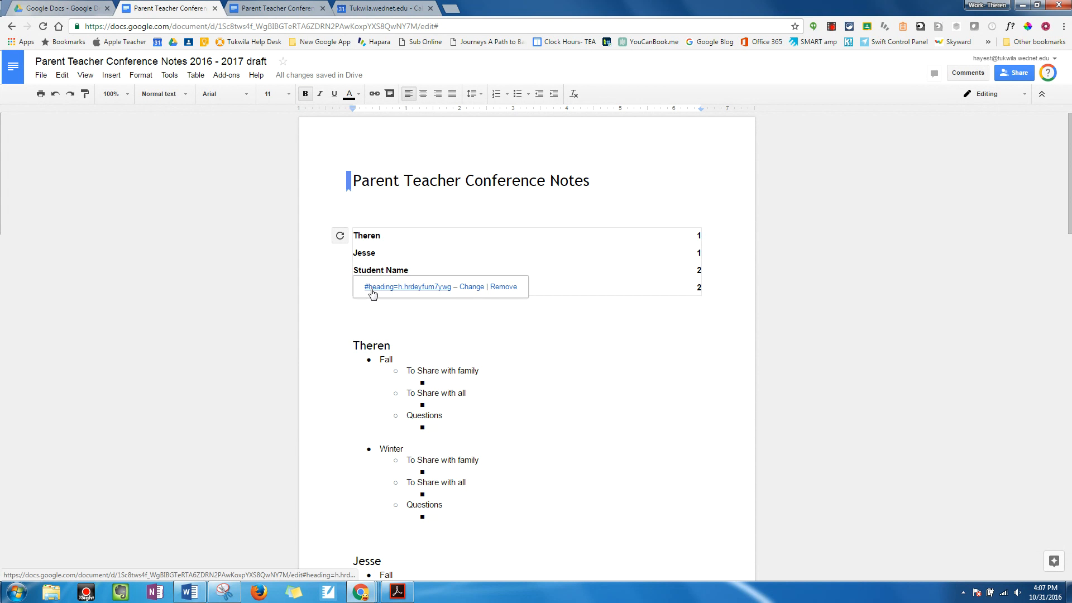
{"action": "left_click", "coordinate": [372, 290]}
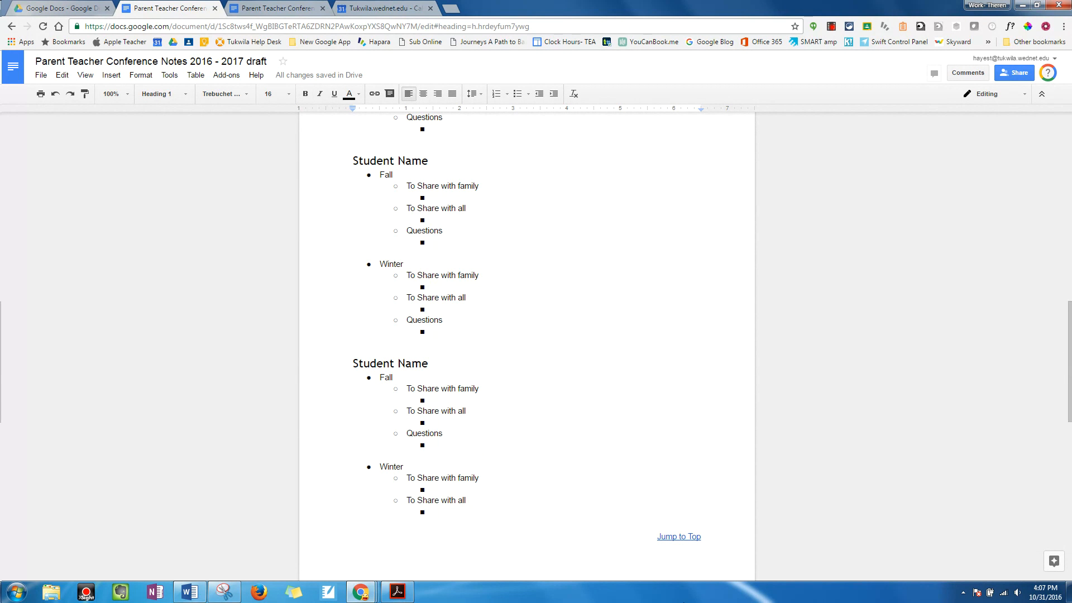
{"action": "left_click", "coordinate": [674, 537]}
{"action": "left_click", "coordinate": [654, 553]}
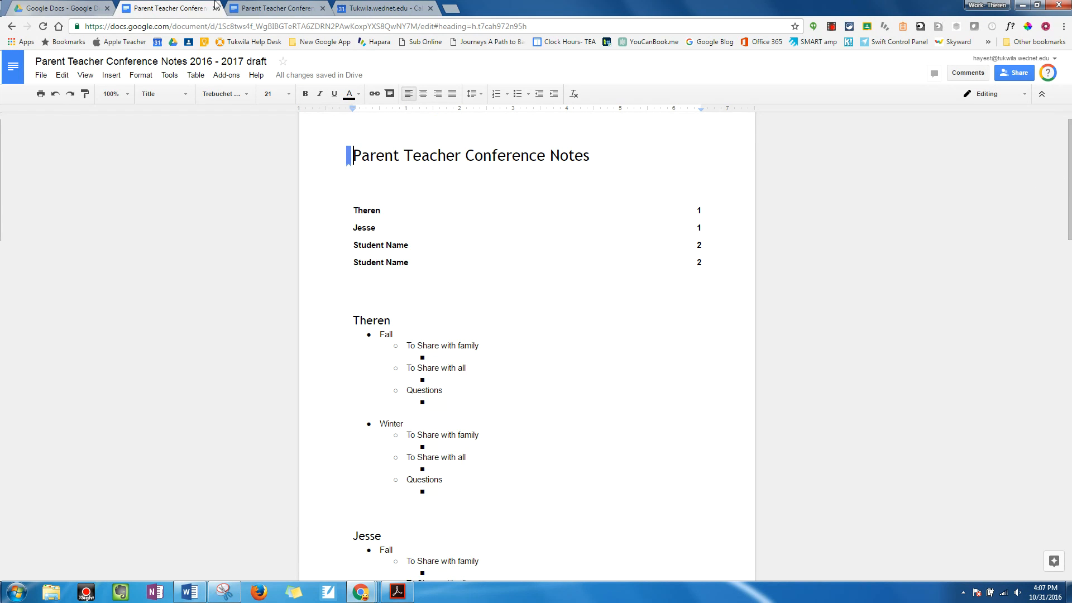
Step: Switch to the 2016 - 2017 final conference notes document and follow the footer's Jump To The Top link from a student page
{"action": "left_click", "coordinate": [240, 8]}
{"action": "scroll", "coordinate": [612, 399], "scroll_direction": "up", "scroll_amount": 15}
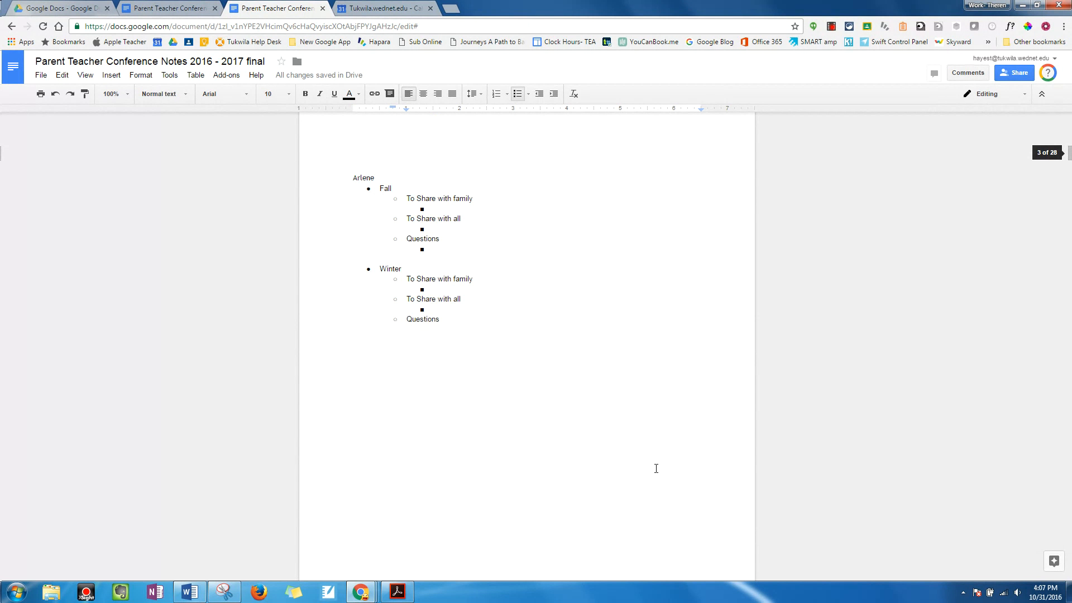
{"action": "scroll", "coordinate": [651, 457], "scroll_direction": "down", "scroll_amount": 2}
{"action": "left_click", "coordinate": [697, 545]}
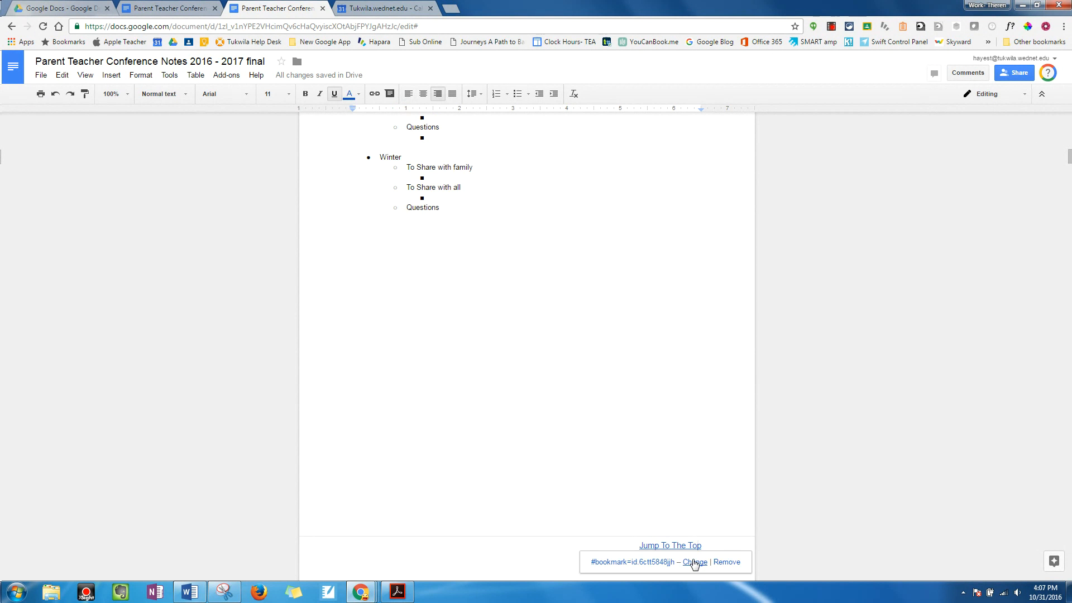
{"action": "scroll", "coordinate": [586, 517], "scroll_direction": "down", "scroll_amount": 2}
{"action": "left_click", "coordinate": [599, 453]}
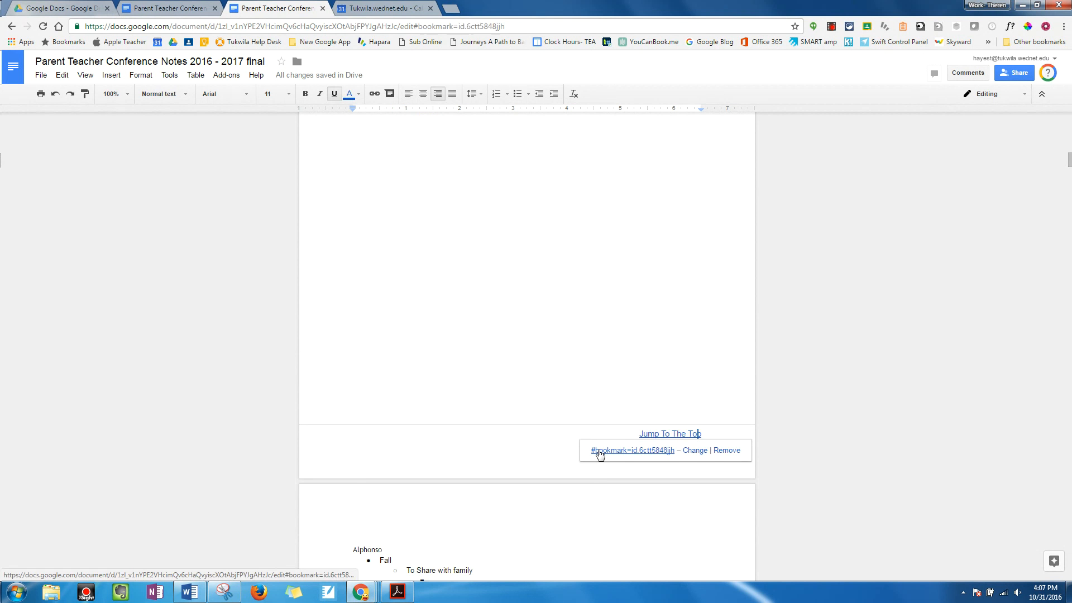
Step: Follow the table of contents link for the student on page 10 and return with the footer's Jump To The Top link
{"action": "left_click", "coordinate": [365, 298]}
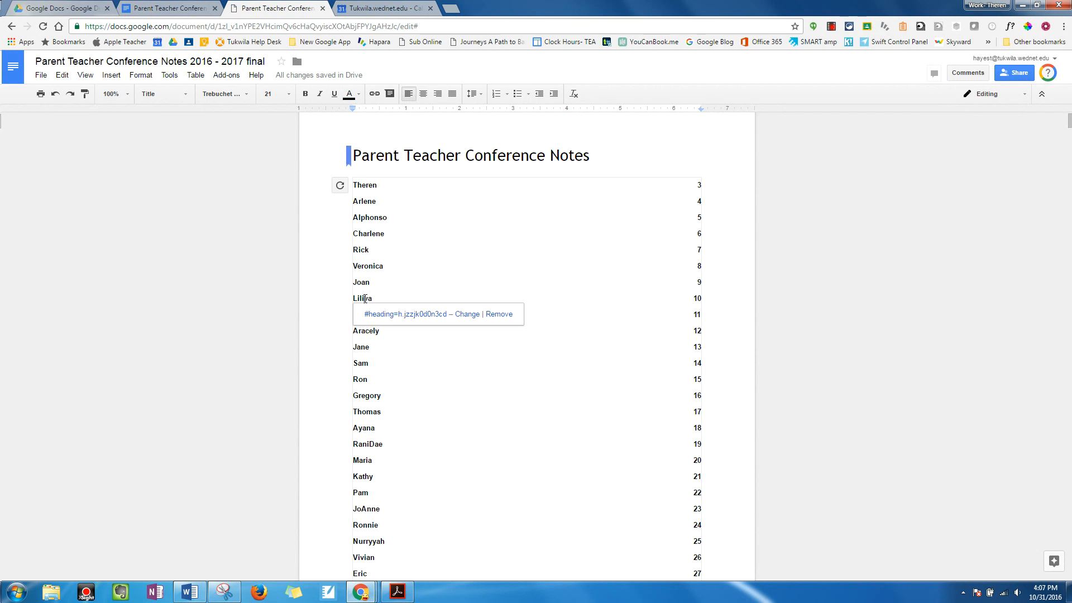
{"action": "left_click", "coordinate": [371, 313]}
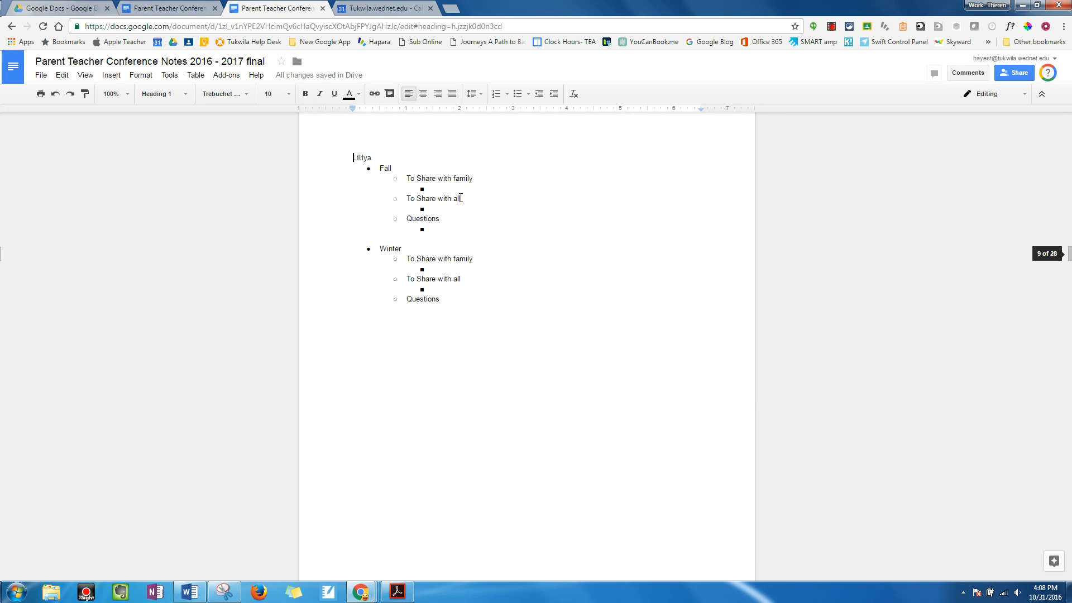
{"action": "scroll", "coordinate": [642, 474], "scroll_direction": "down", "scroll_amount": 2}
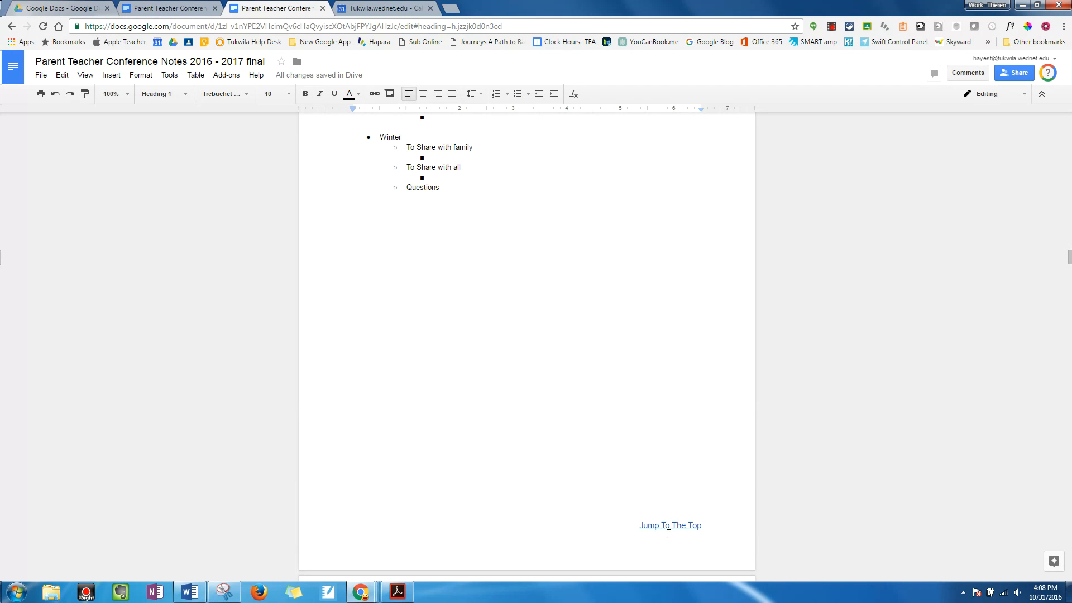
{"action": "left_click", "coordinate": [669, 530]}
{"action": "left_click", "coordinate": [642, 542]}
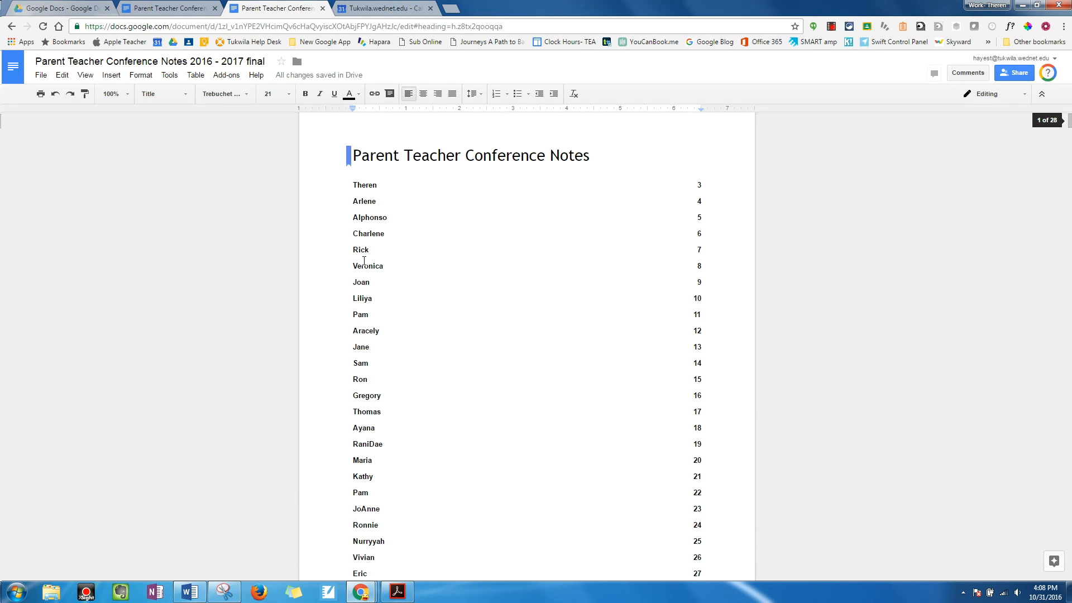
Step: Test the table of contents link for the student on page 17 and go back through the footer's Jump To The Top link
{"action": "scroll", "coordinate": [338, 352], "scroll_direction": "down", "scroll_amount": 1}
{"action": "left_click", "coordinate": [362, 356]}
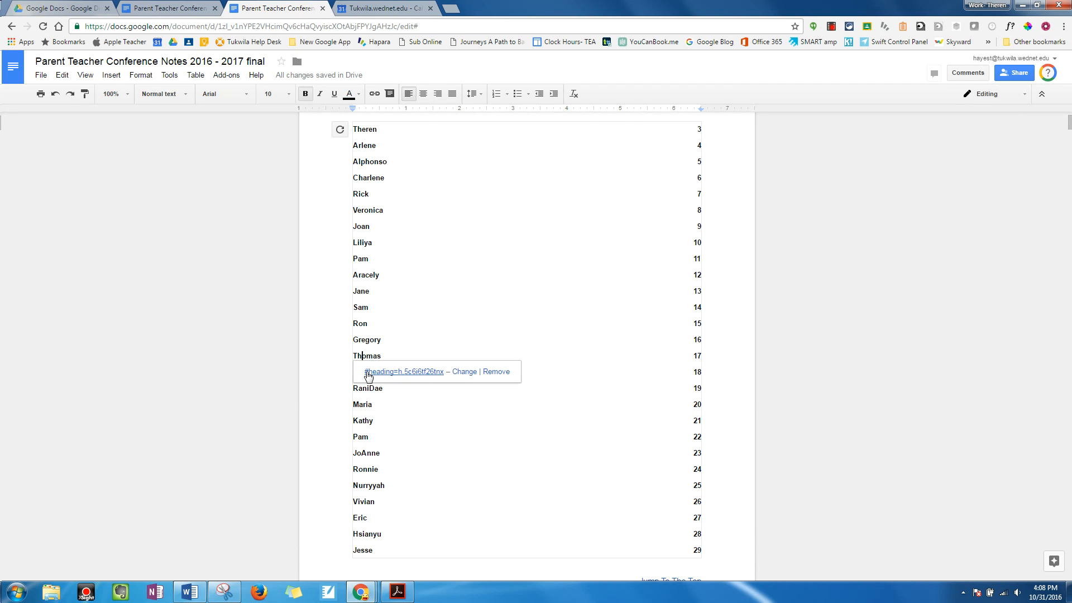
{"action": "left_click", "coordinate": [369, 373]}
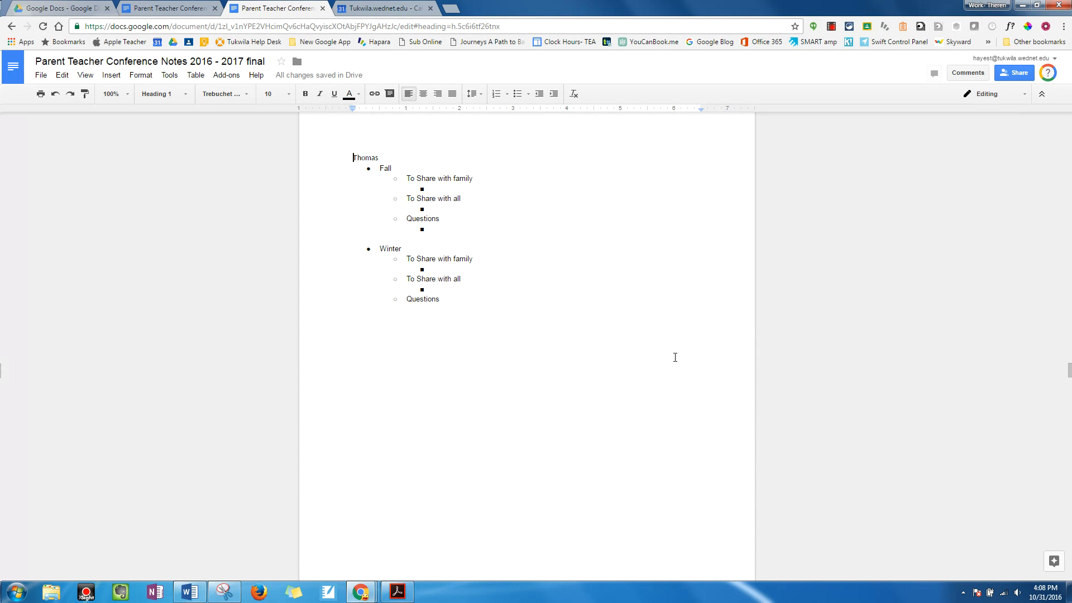
{"action": "scroll", "coordinate": [793, 367], "scroll_direction": "down", "scroll_amount": 5}
{"action": "left_click", "coordinate": [672, 414]}
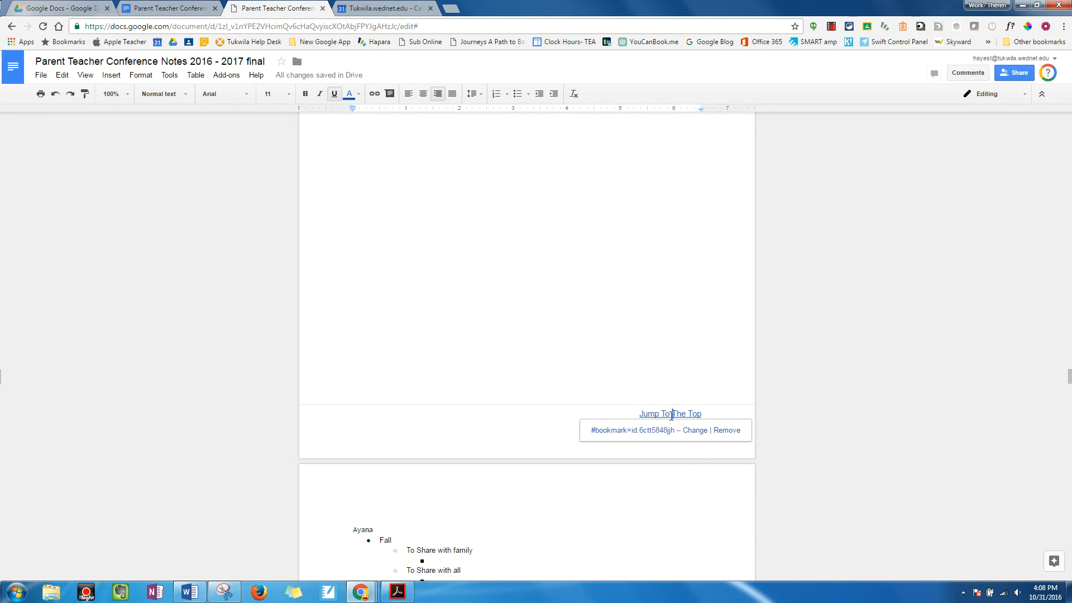
{"action": "left_click", "coordinate": [633, 430]}
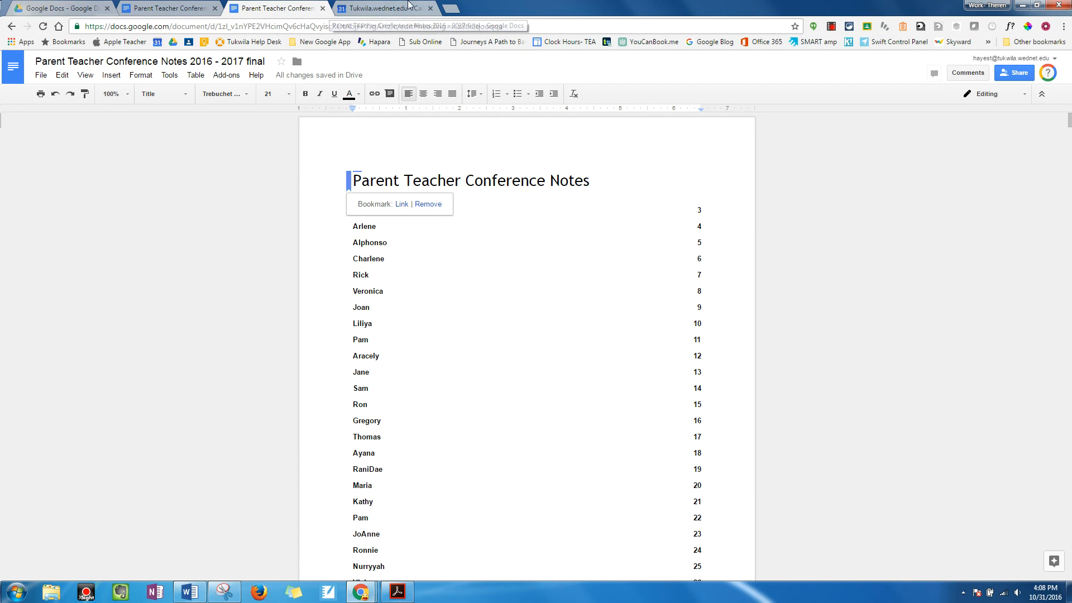
Step: Switch to Google Calendar and open the full details of a new event "Review the Conference Notes" on Monday, December 5, 2016, 8am to 9am
{"action": "left_click", "coordinate": [377, 12]}
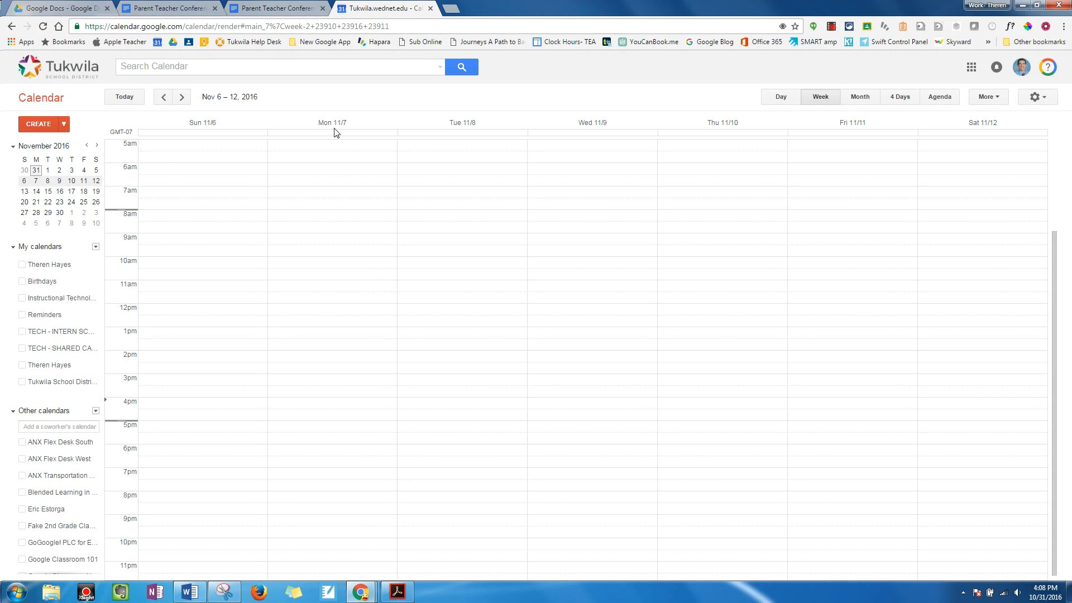
{"action": "left_click", "coordinate": [182, 98]}
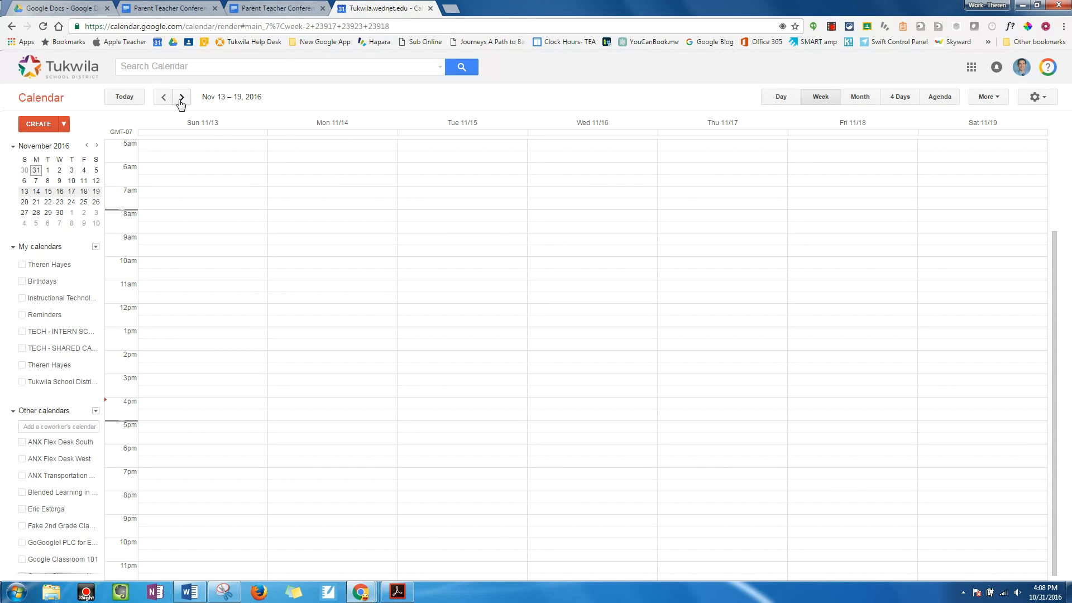
{"action": "left_click", "coordinate": [182, 99]}
{"action": "left_click", "coordinate": [181, 99]}
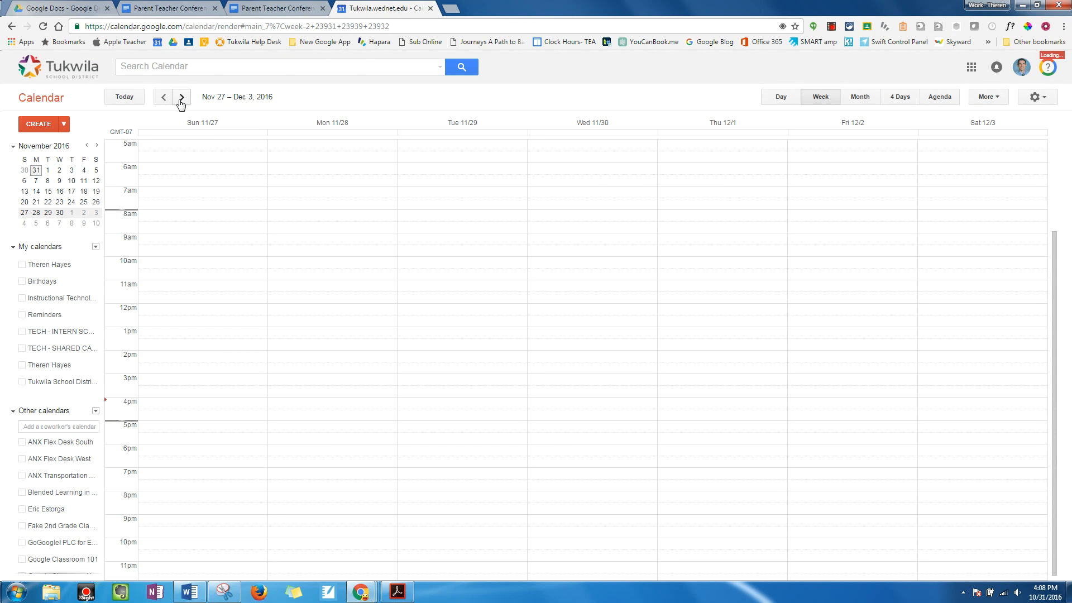
{"action": "left_click", "coordinate": [181, 98]}
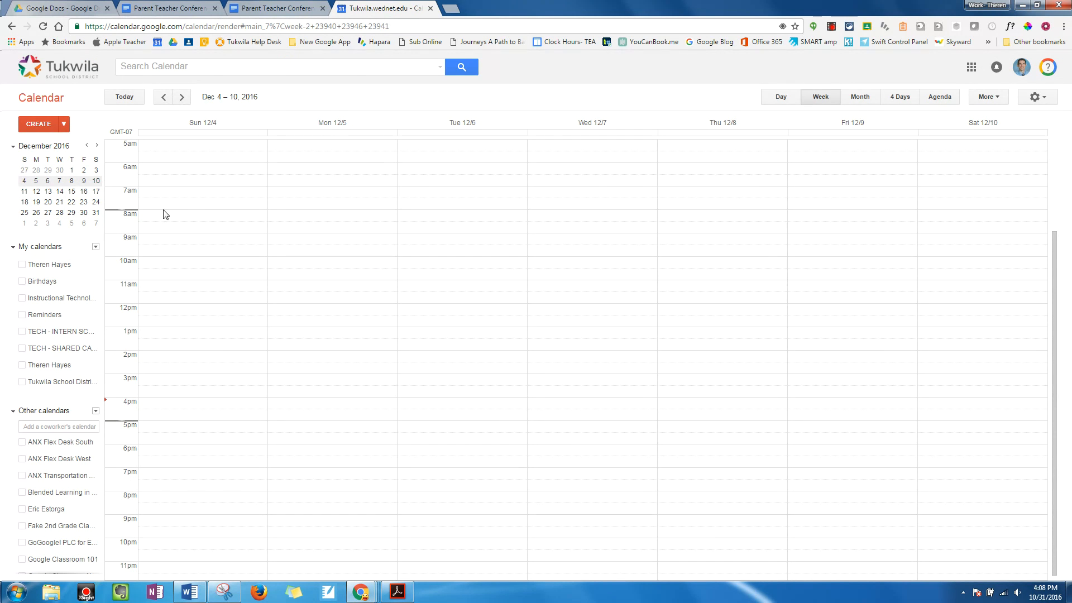
{"action": "left_click", "coordinate": [301, 220]}
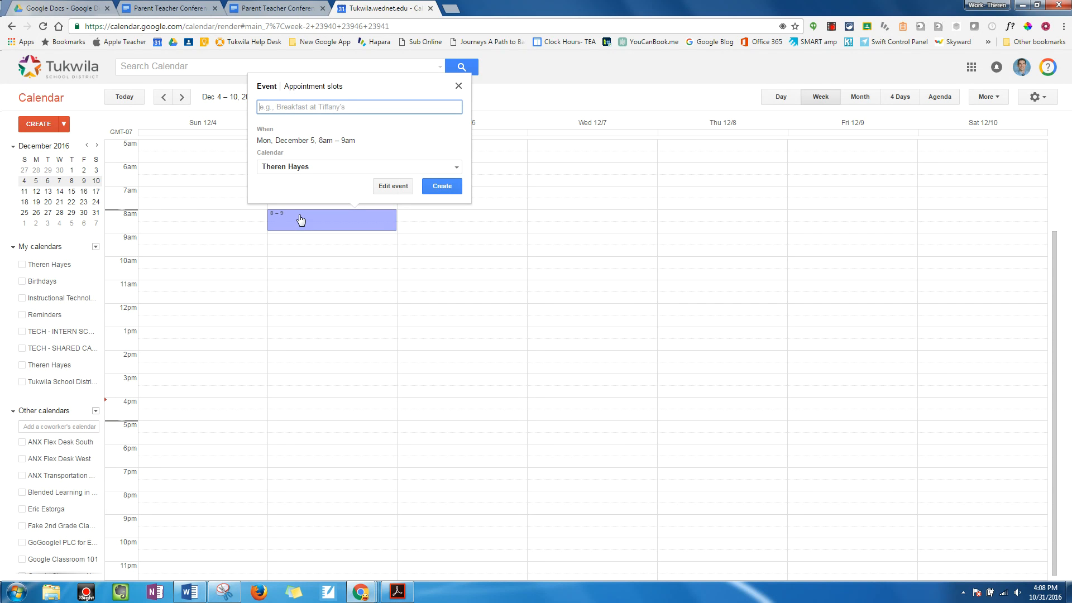
{"action": "type", "text": "Review the Conference Notes"}
{"action": "left_click", "coordinate": [391, 186]}
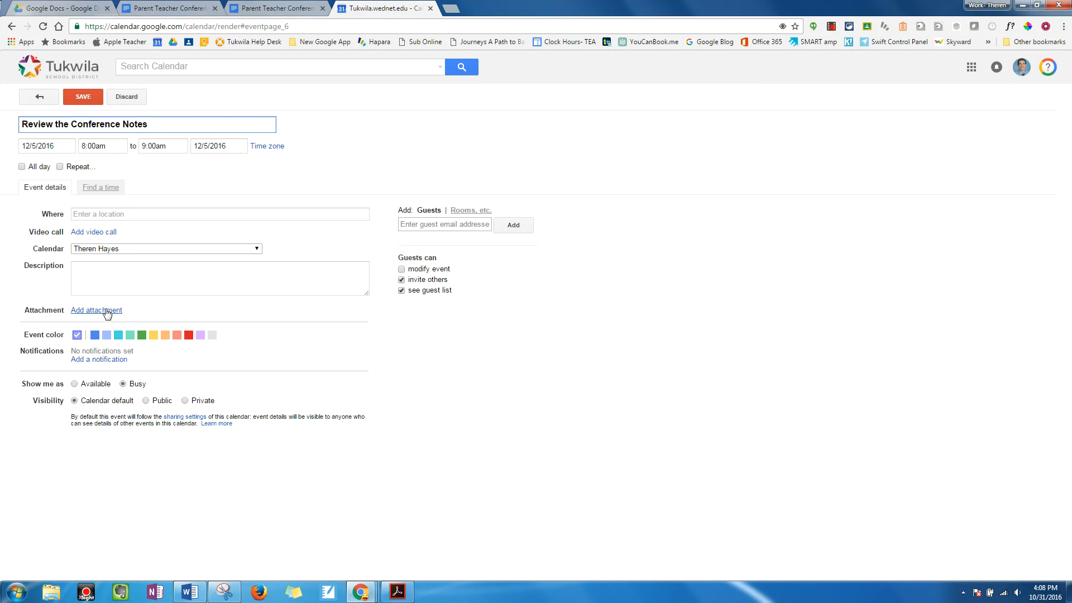
Step: Attach the Google Drive file "Parent Teacher Conference Notes 2016 - 2017 draft" to the event and save the event
{"action": "left_click", "coordinate": [105, 311]}
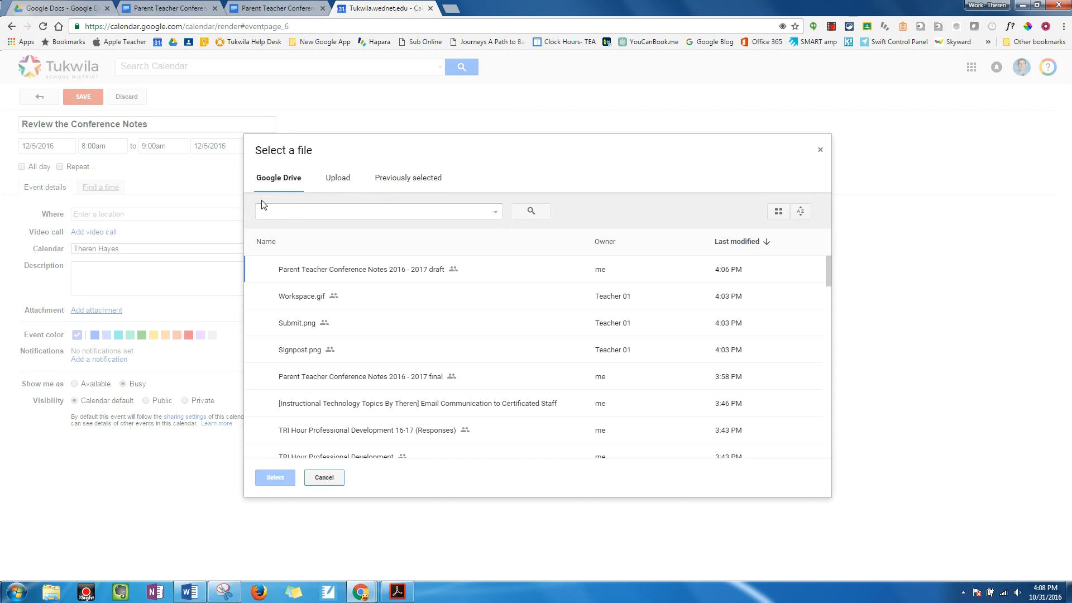
{"action": "left_click", "coordinate": [328, 270]}
{"action": "left_click", "coordinate": [276, 478]}
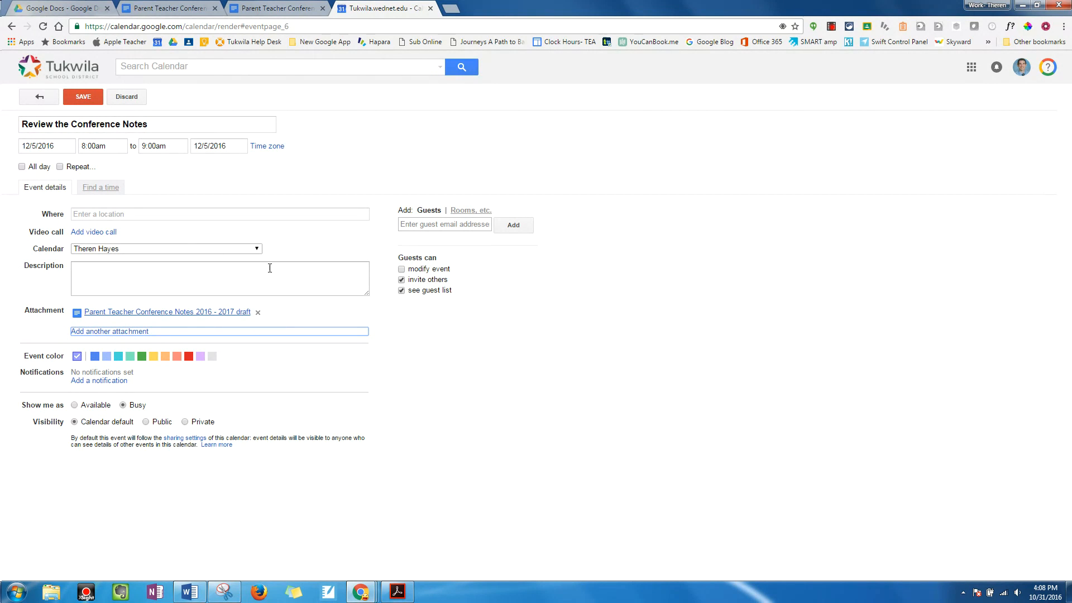
{"action": "left_click", "coordinate": [84, 97]}
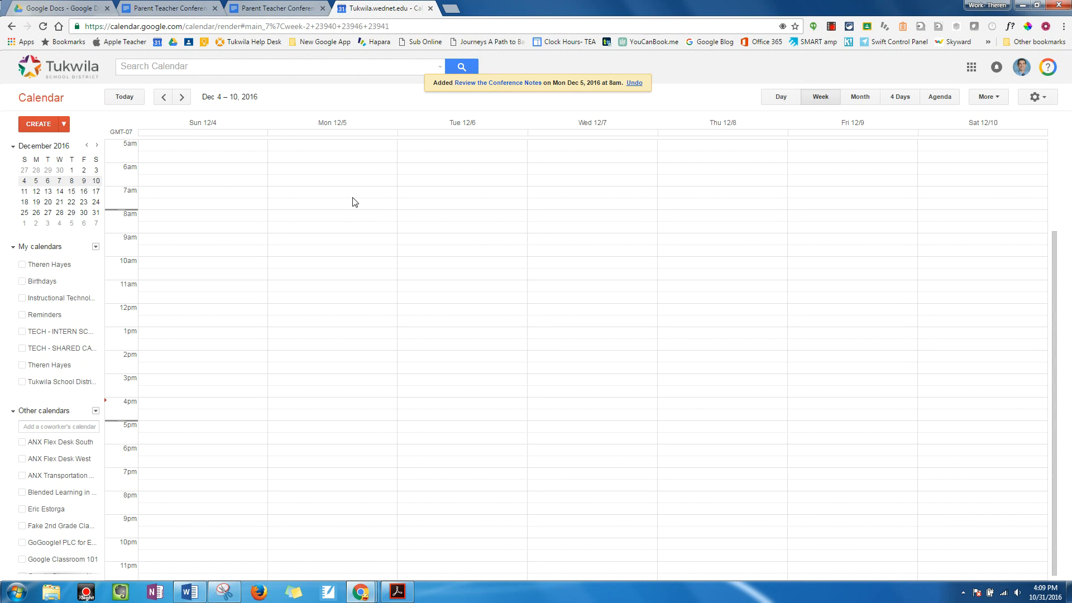